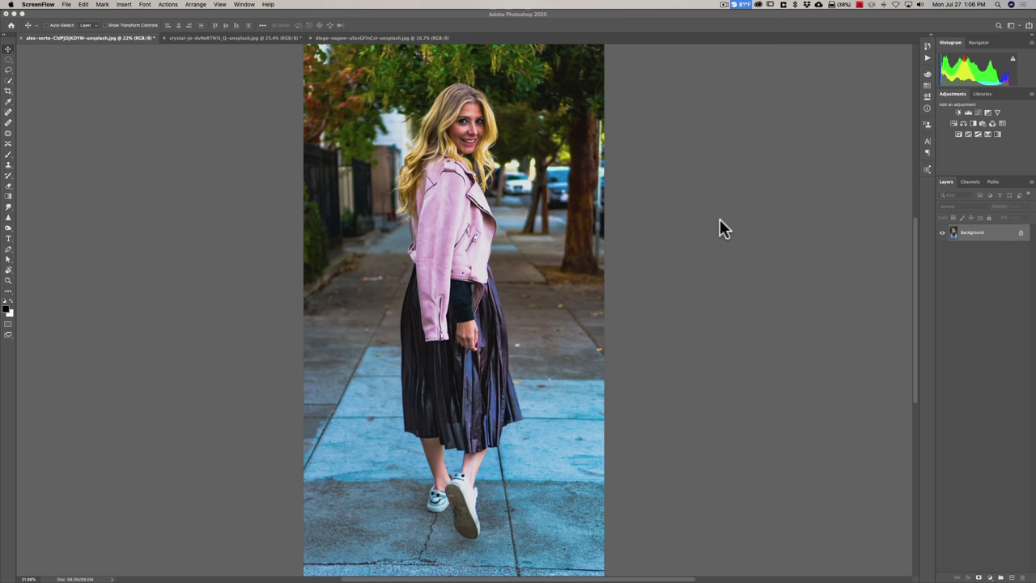
# - Activate the Quick Selection tool and select the woman in the photo with Select Subject
pyautogui.press('w')
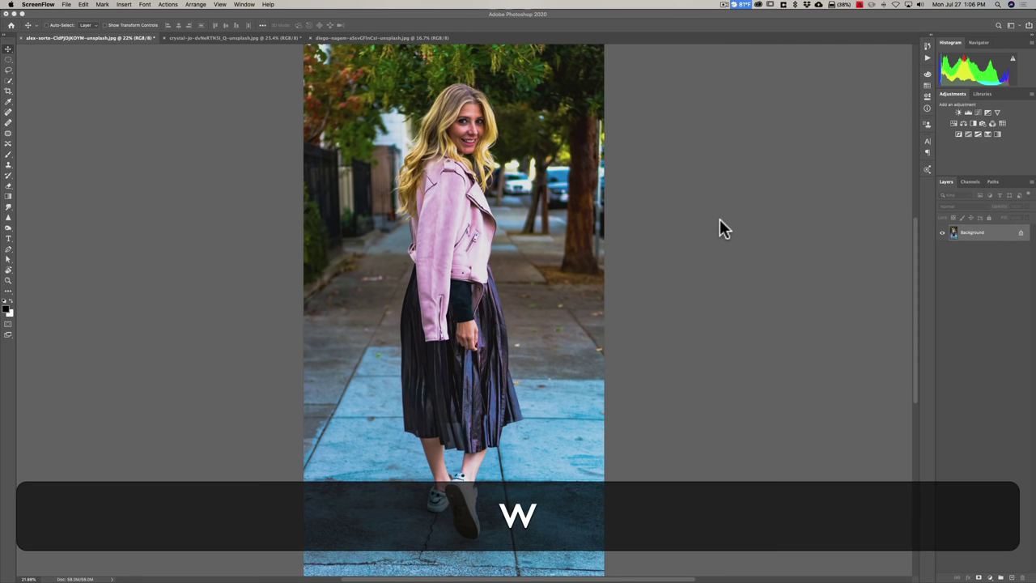
pyautogui.click(151, 12)
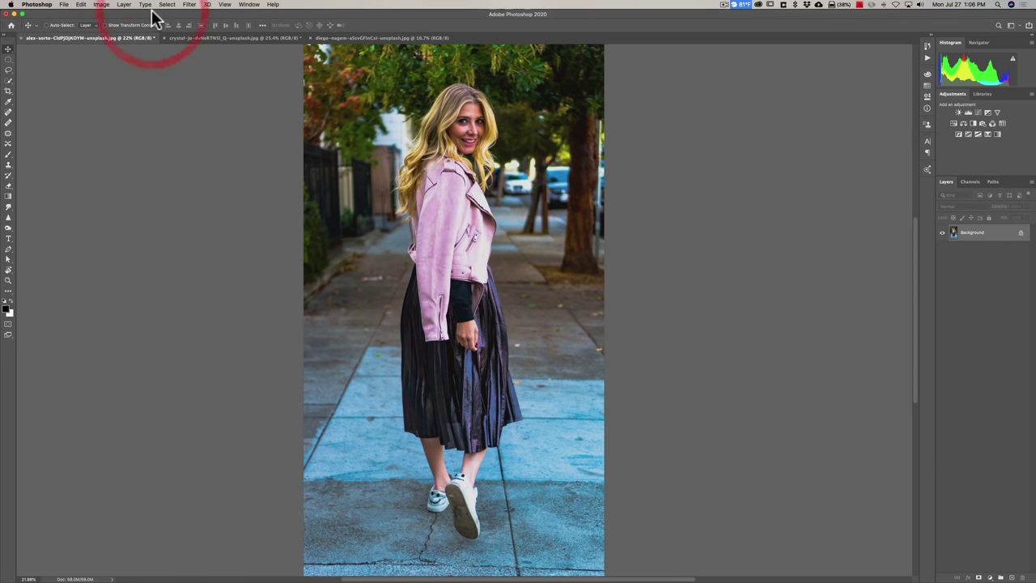
pyautogui.press('w')
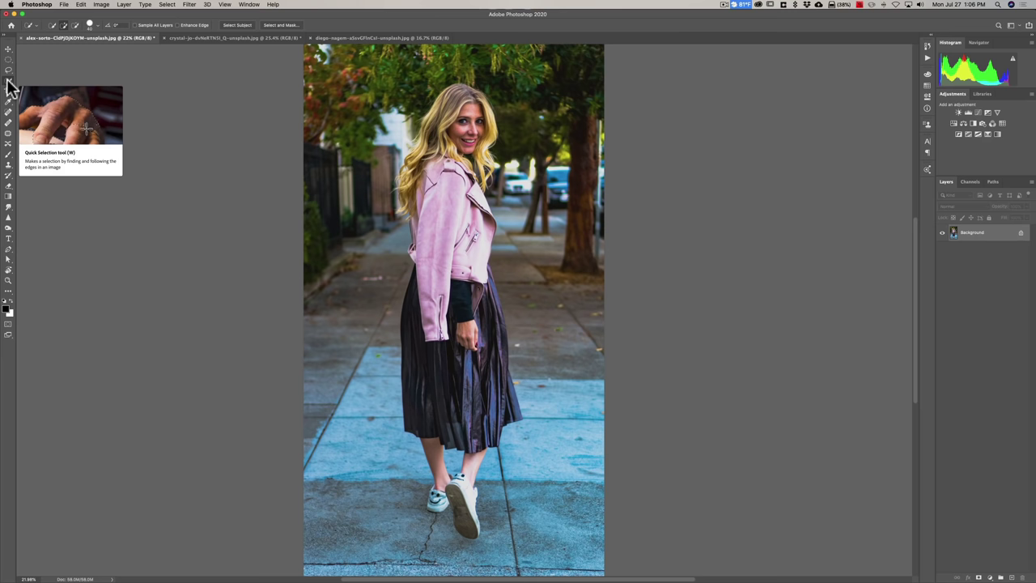
pyautogui.click(8, 81)
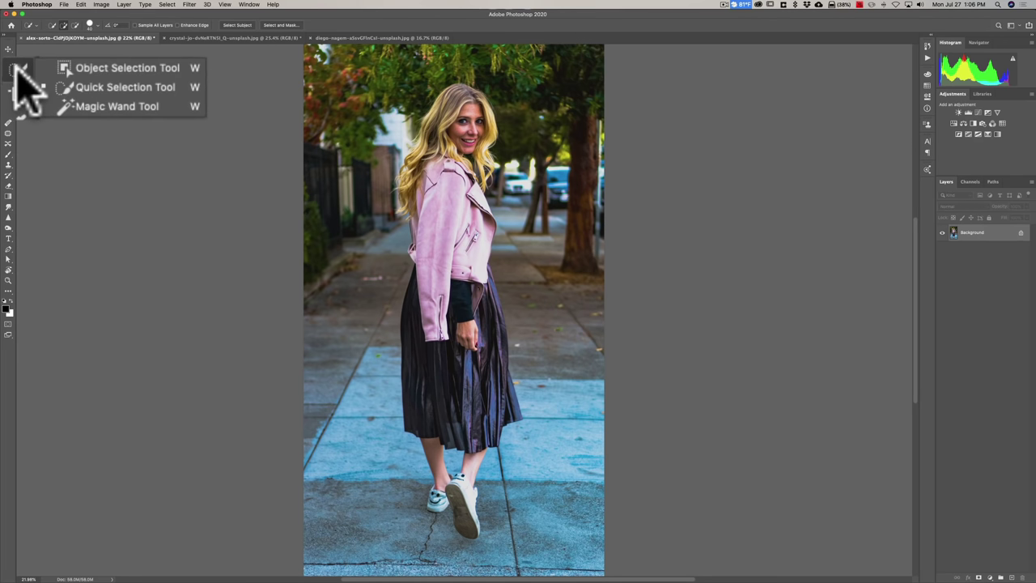
pyautogui.click(8, 81)
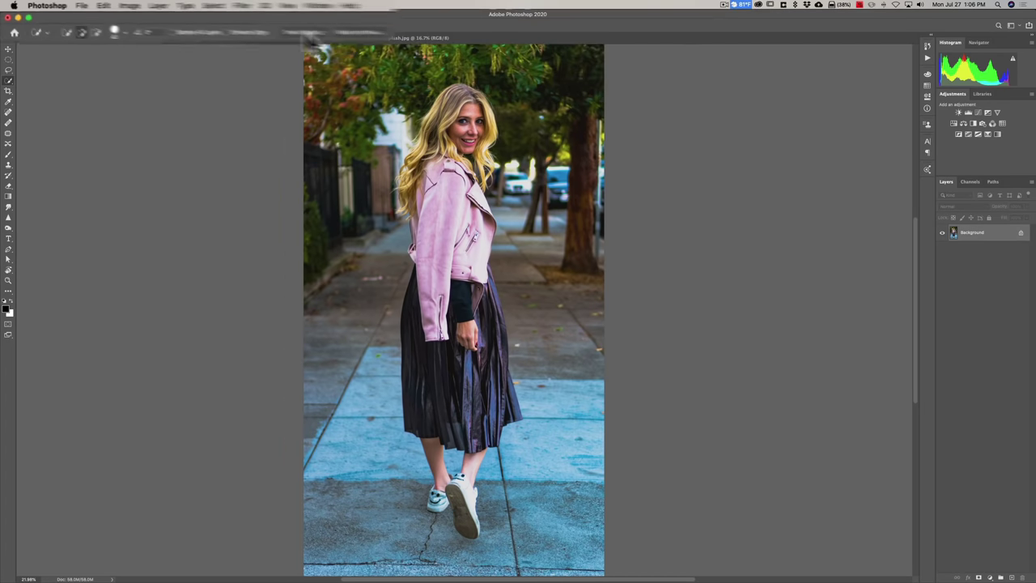
pyautogui.click(244, 26)
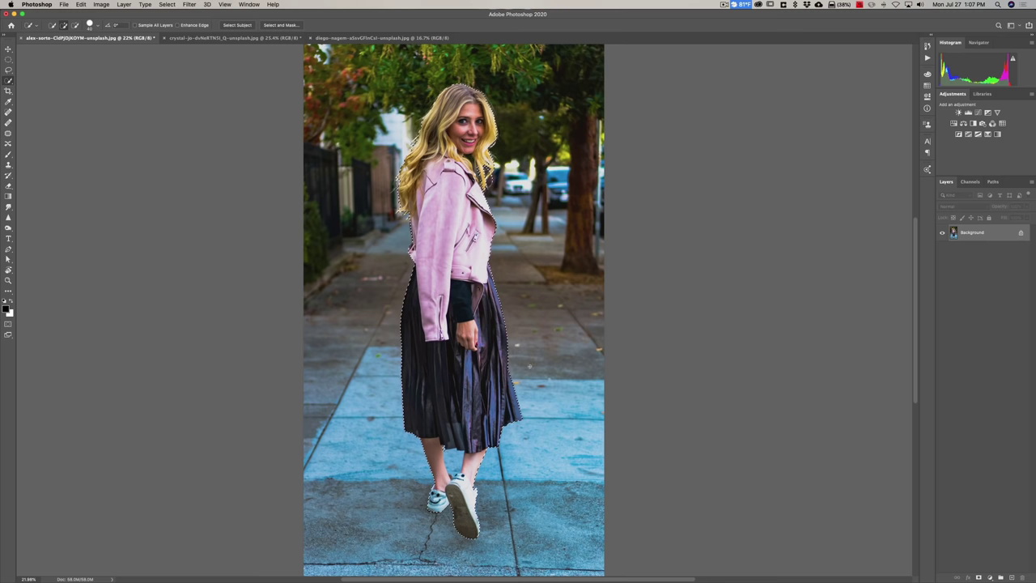
# - Set the Quick Selection brush size to 80 and subtract the gap between the woman's lower legs from the selection
pyautogui.press(']')
pyautogui.press('alt')
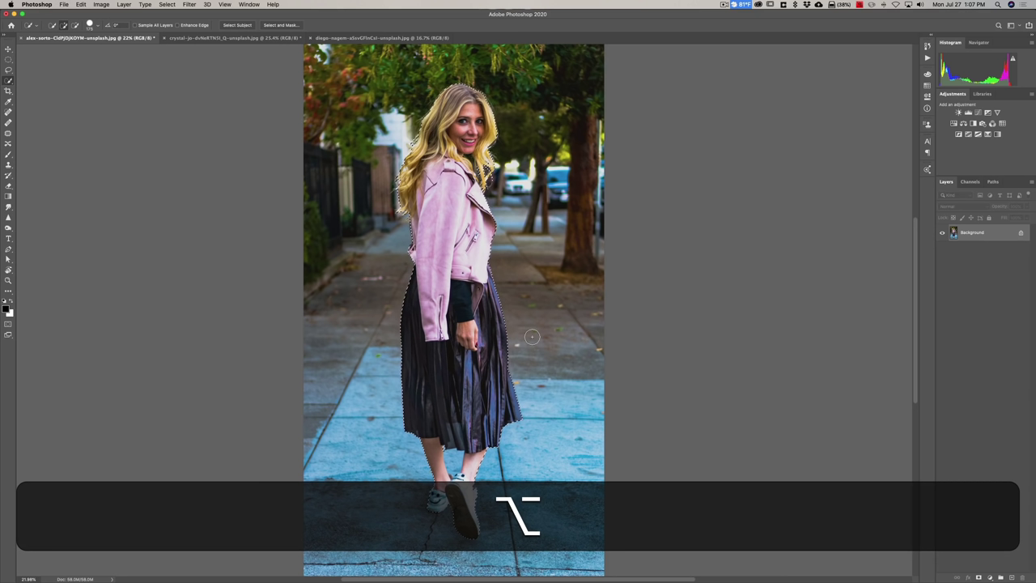
pyautogui.press('[')
pyautogui.press('alt')
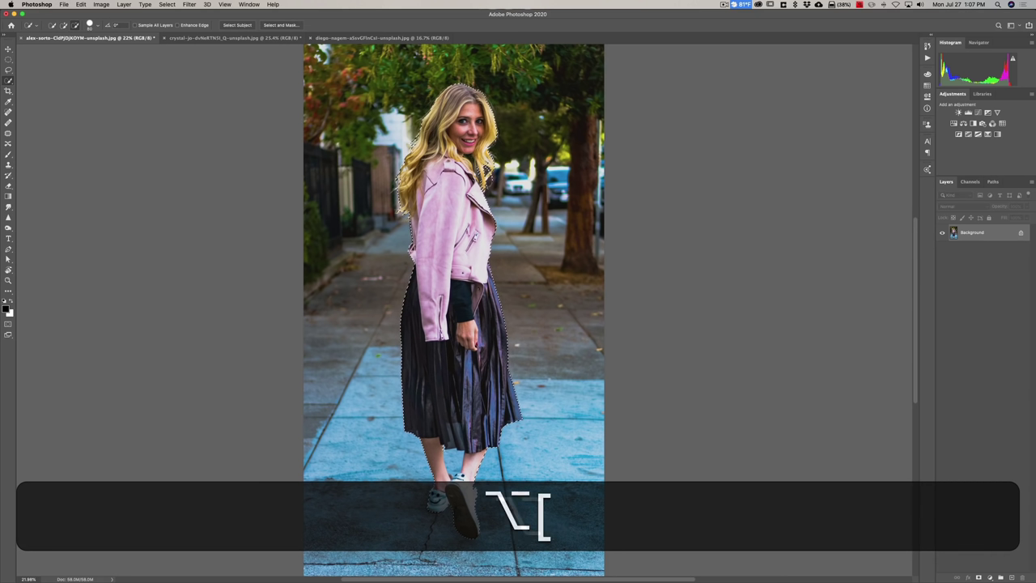
pyautogui.keyDown('alt'); pyautogui.click(452, 458); pyautogui.keyUp('alt')
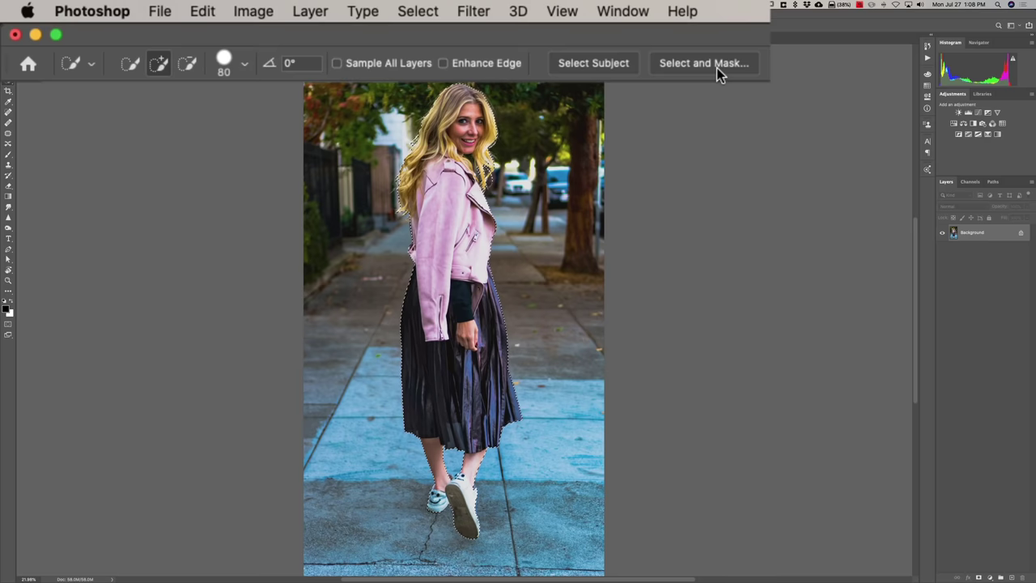
# - Open the selection in Select and Mask and preview it in the Onion Skin, Marching Ants and On Black views
pyautogui.click(283, 26)
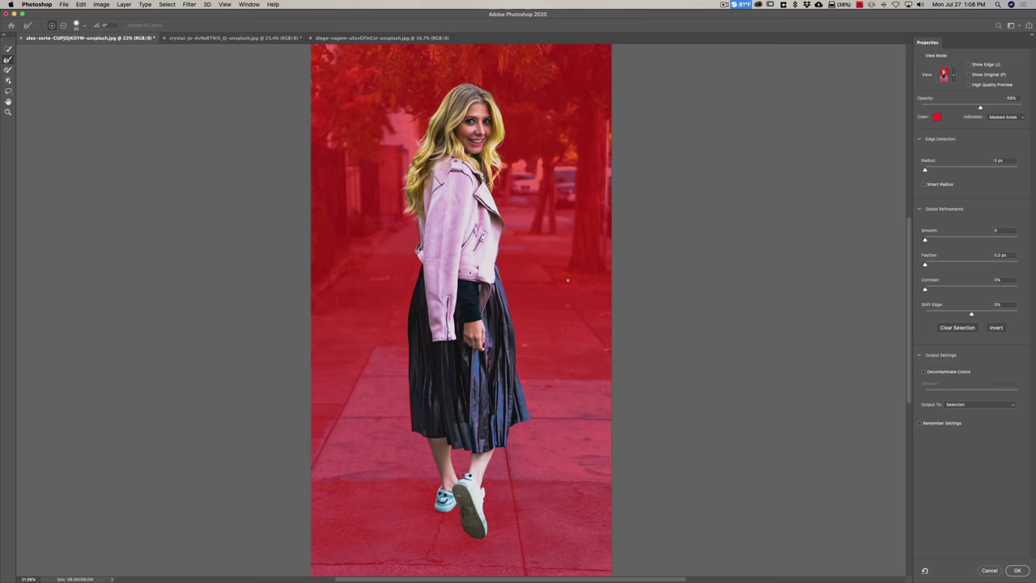
pyautogui.click(952, 75)
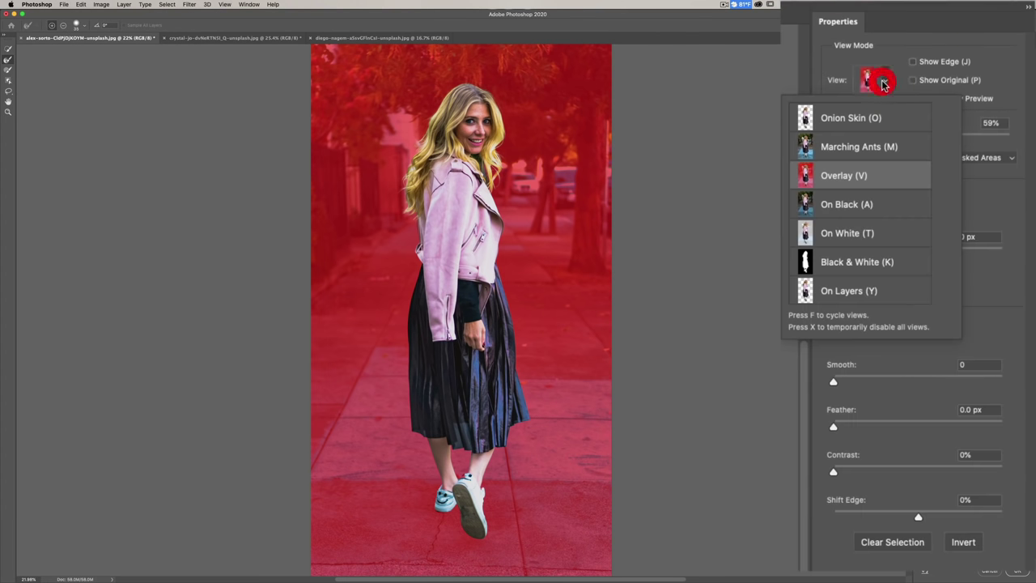
pyautogui.click(874, 119)
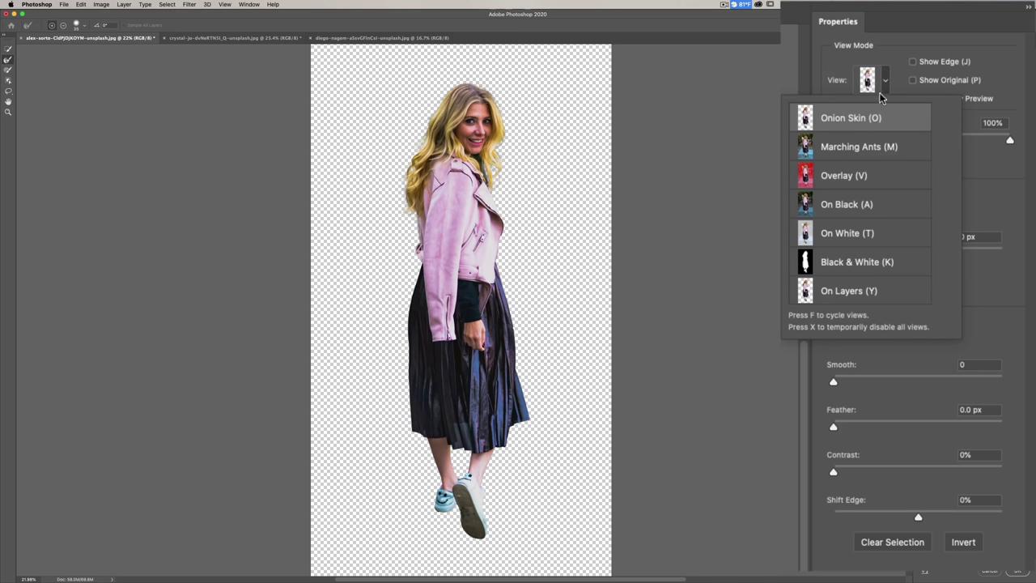
pyautogui.click(864, 154)
pyautogui.click(860, 175)
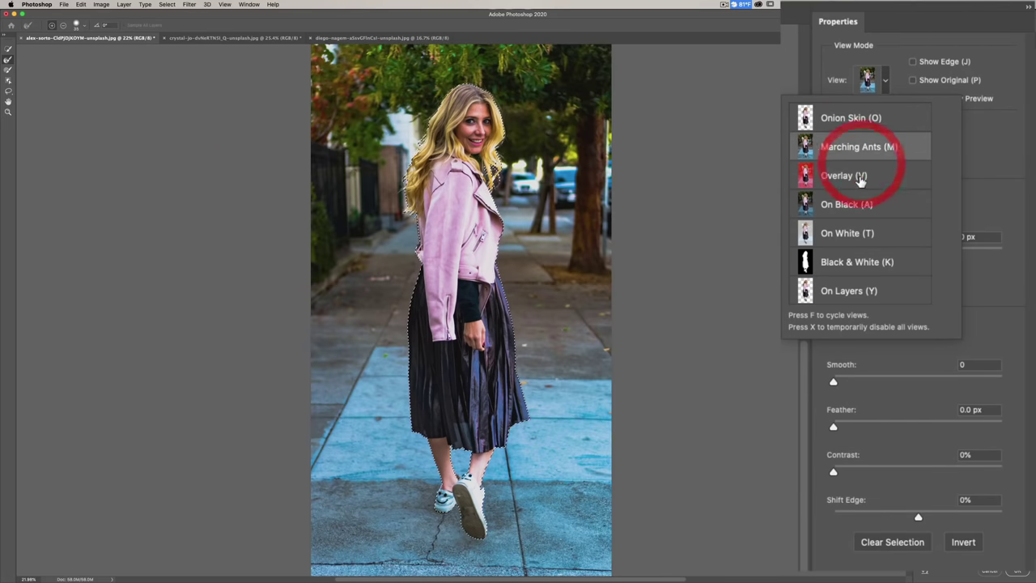
pyautogui.click(860, 203)
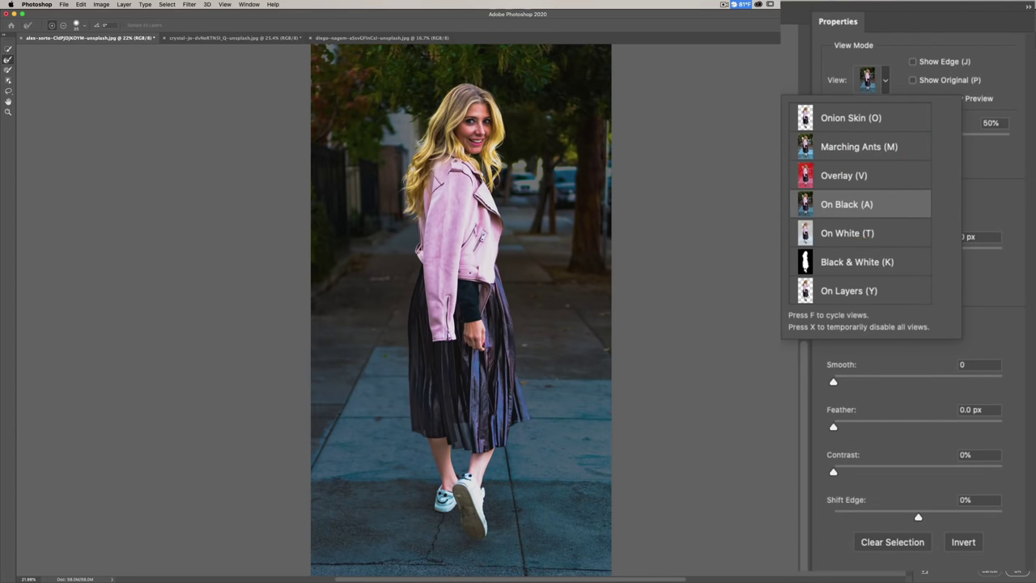
# - Preview the On Black view at 100% opacity and set its opacity back to 50%
pyautogui.click(791, 178)
pyautogui.moveTo(916, 143); pyautogui.dragTo(1018, 106)
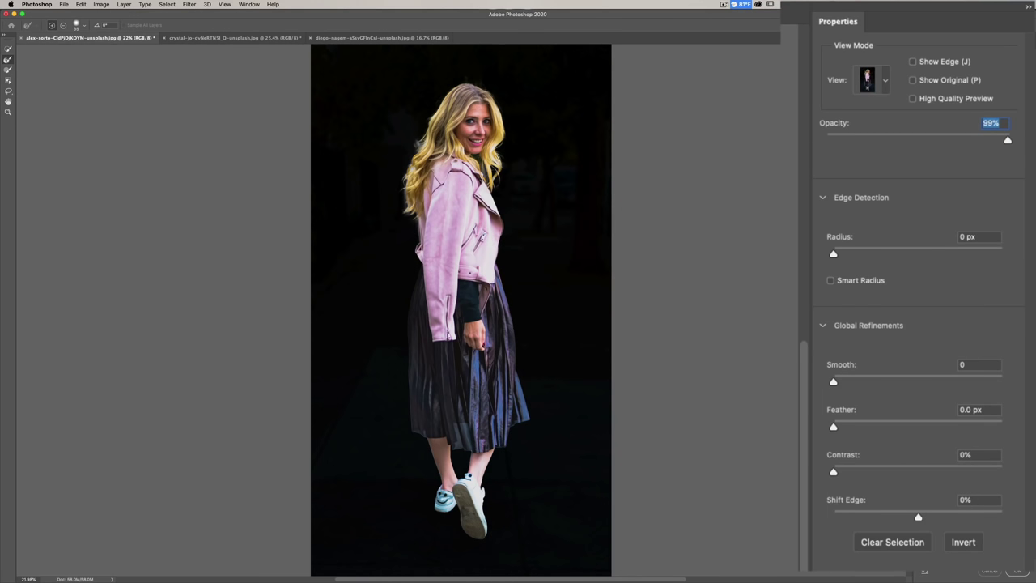
pyautogui.moveTo(1006, 141); pyautogui.dragTo(1032, 145)
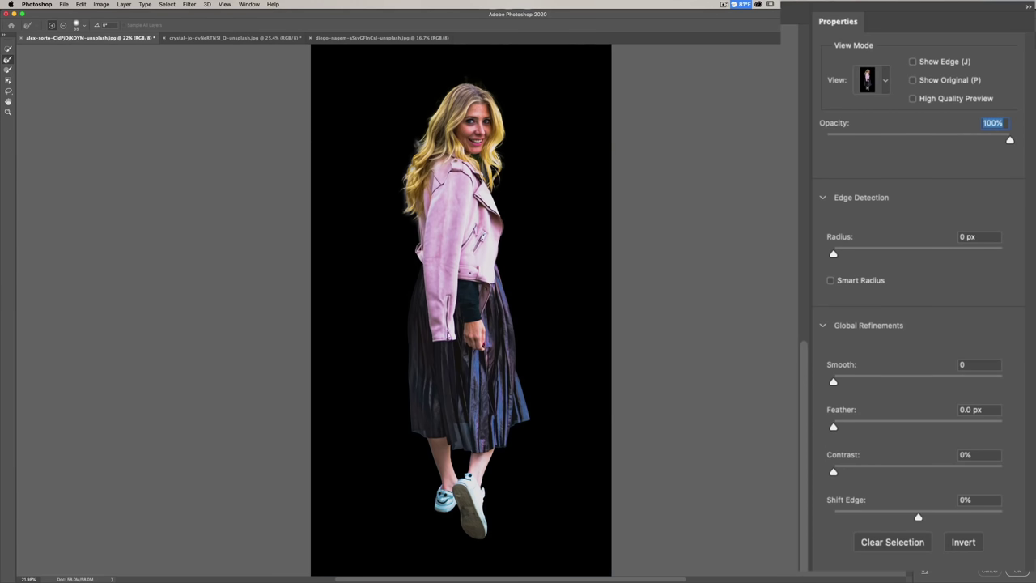
pyautogui.moveTo(1008, 140); pyautogui.dragTo(918, 141)
pyautogui.press('p')
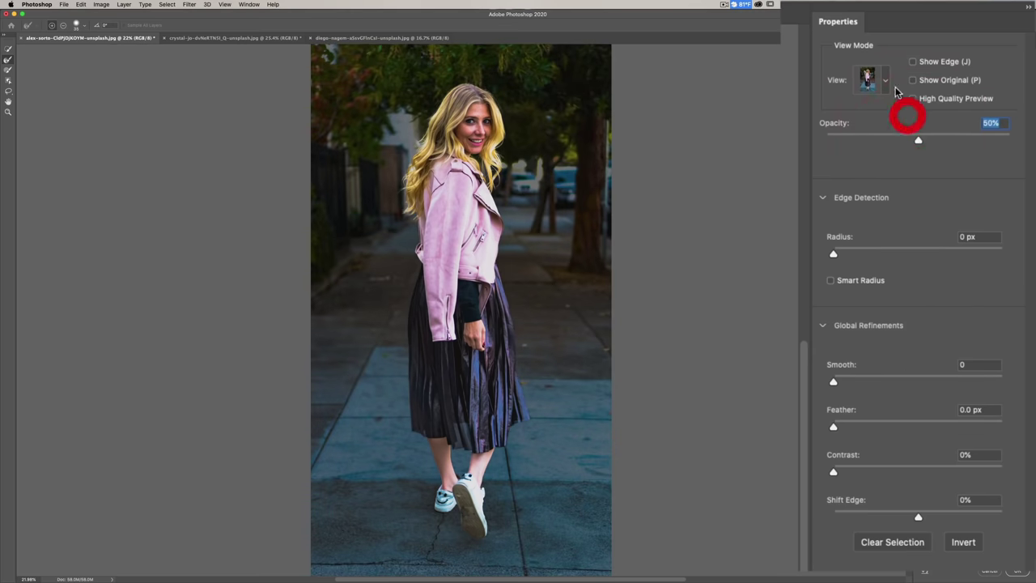
# - Switch the view mode to Overlay and set the overlay opacity to 50%
pyautogui.click(885, 81)
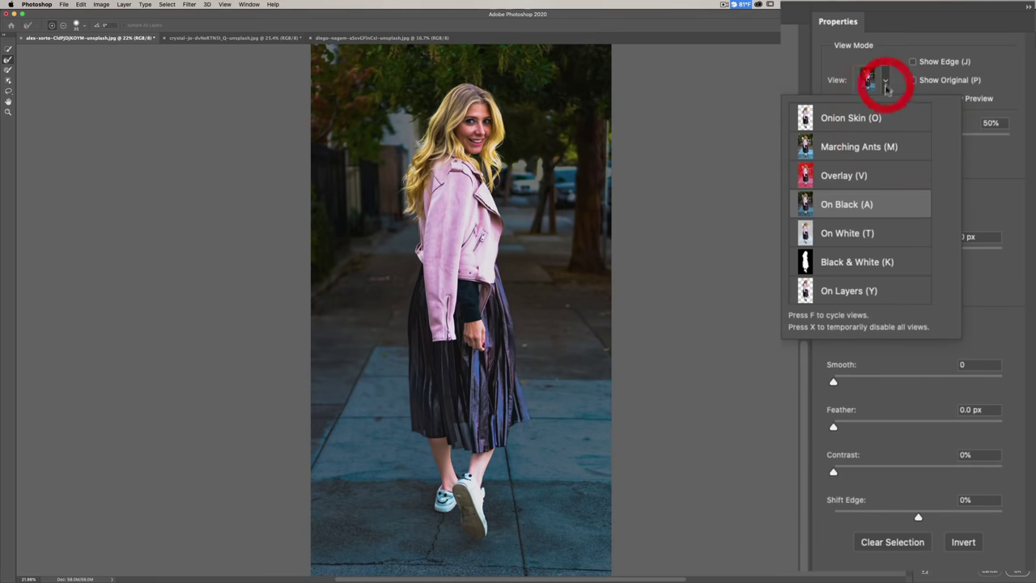
pyautogui.click(841, 175)
pyautogui.click(722, 180)
pyautogui.click(993, 141)
pyautogui.moveTo(992, 143); pyautogui.dragTo(917, 140)
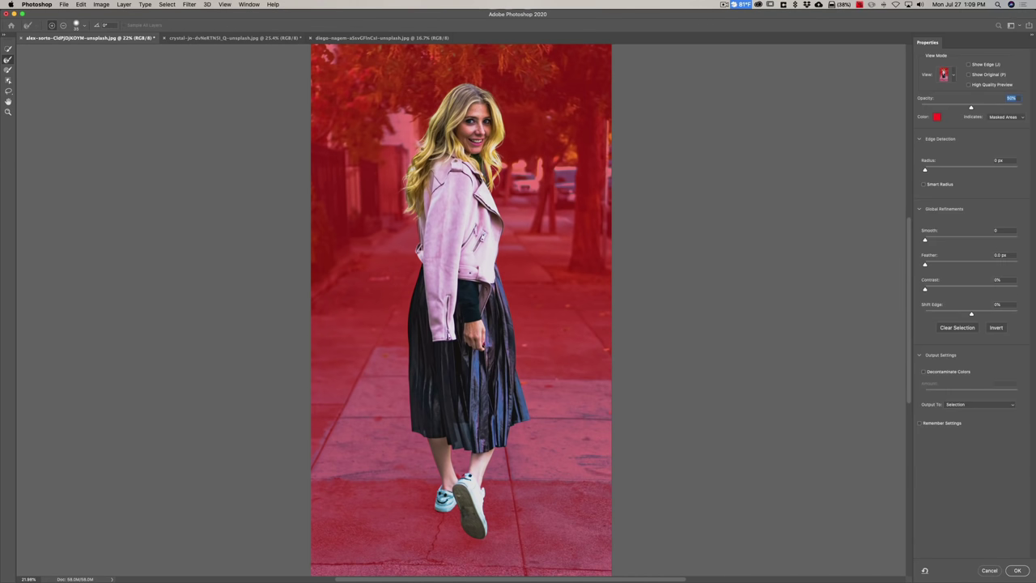
# - Refine the selection along the hair edges on both sides with the Refine Edge Brush at size 35
pyautogui.press('super+equal')
pyautogui.press('super+equal')
pyautogui.press('super+equal')
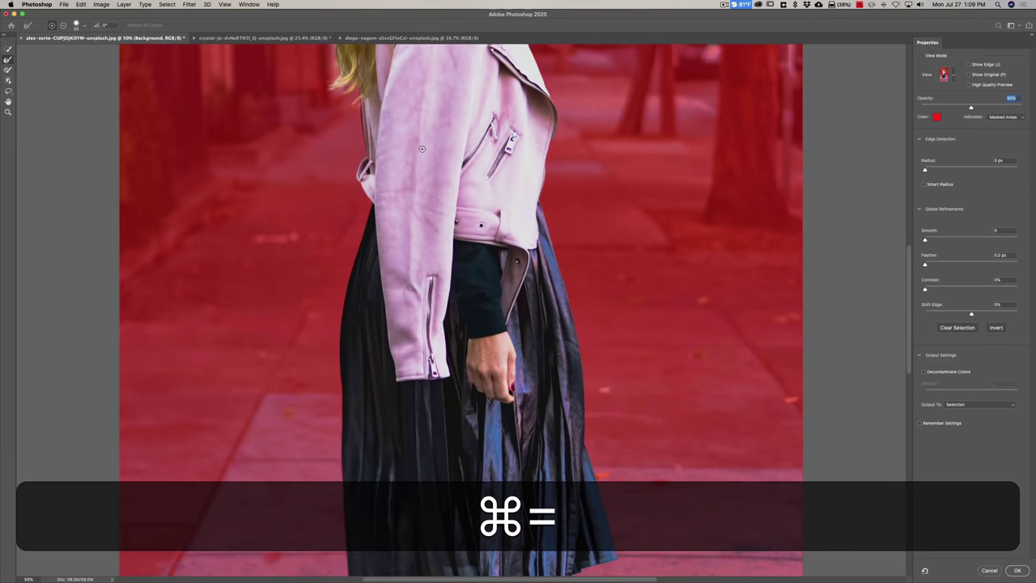
pyautogui.press('space')
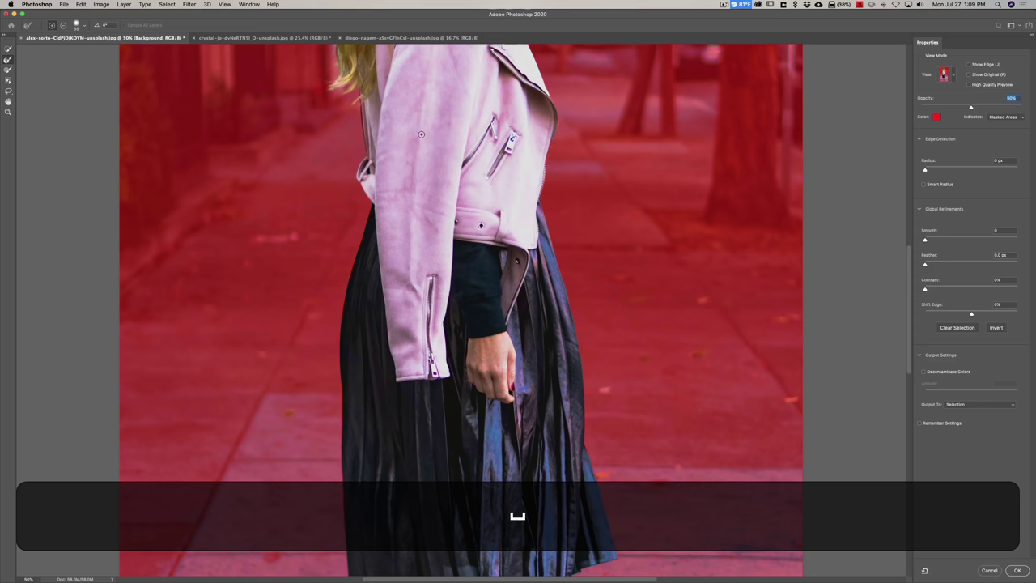
pyautogui.press('space')
pyautogui.moveTo(423, 113); pyautogui.dragTo(425, 400)
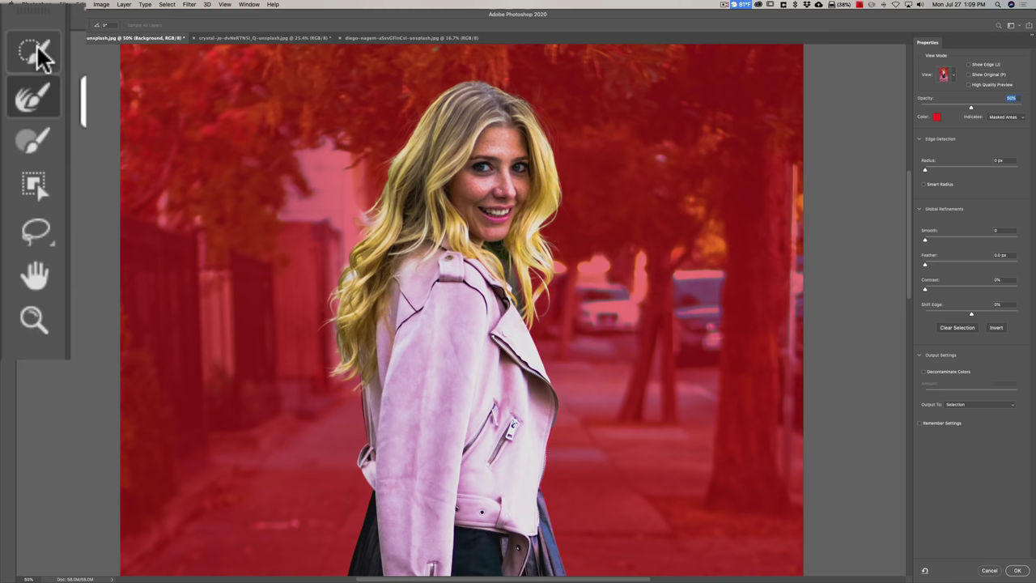
pyautogui.scroll(-10, 439, 417)
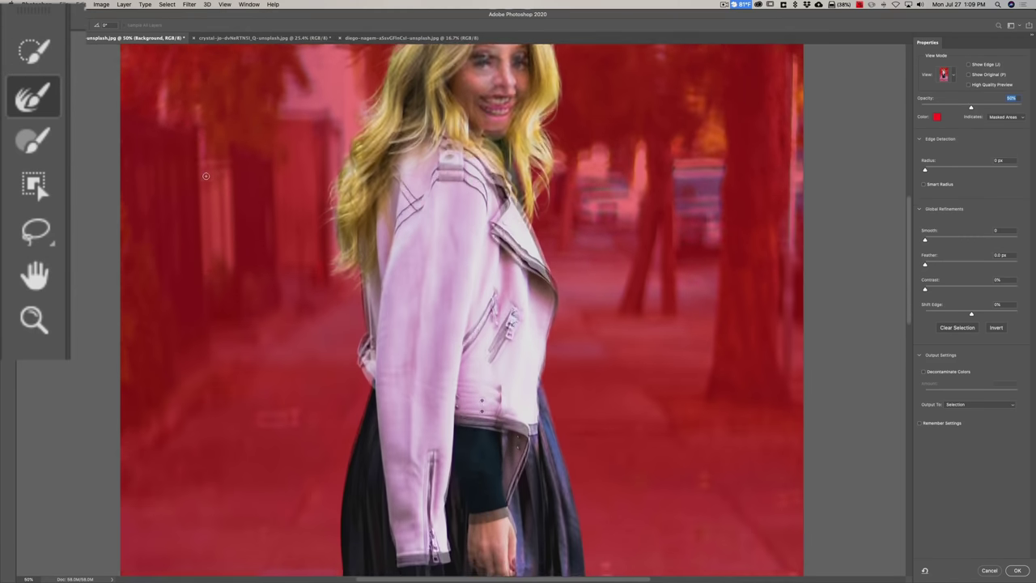
pyautogui.scroll(10, 461, 308)
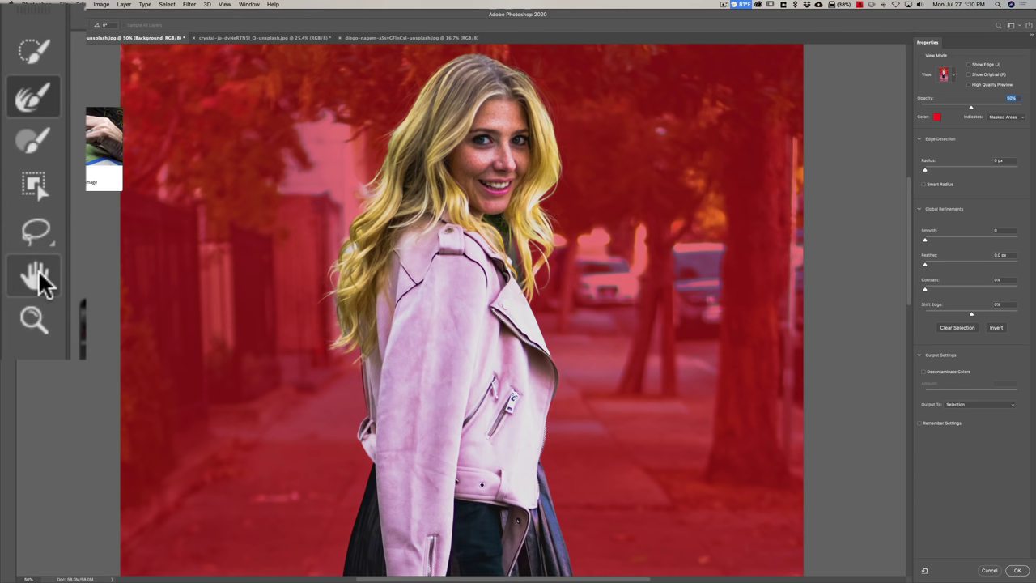
pyautogui.press('space')
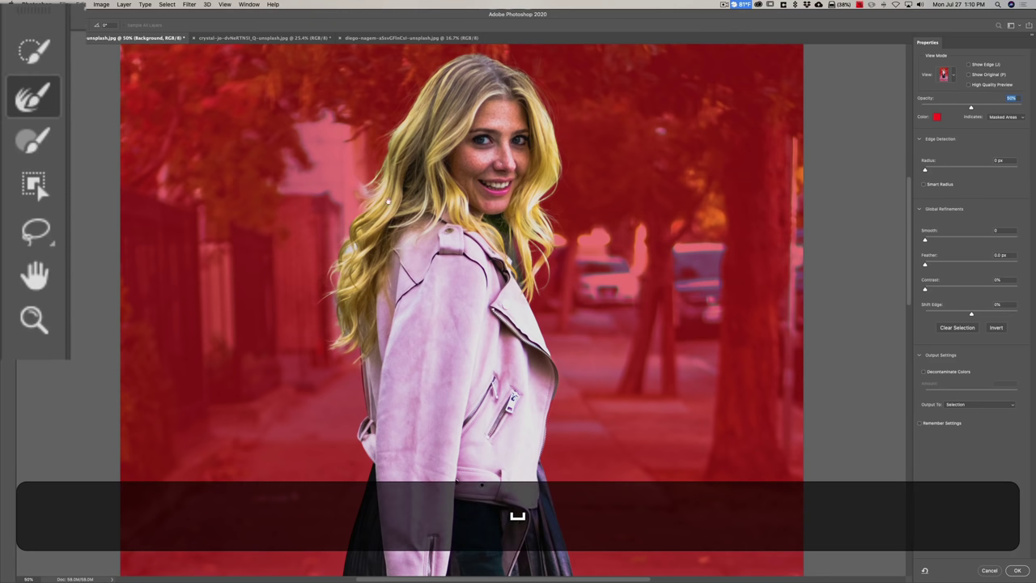
pyautogui.press('space')
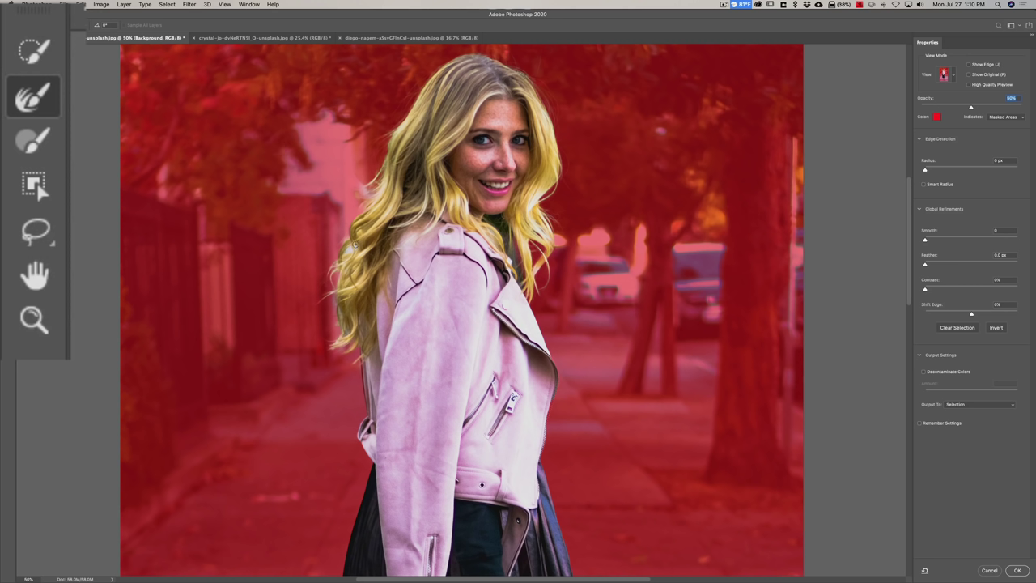
pyautogui.click(38, 97)
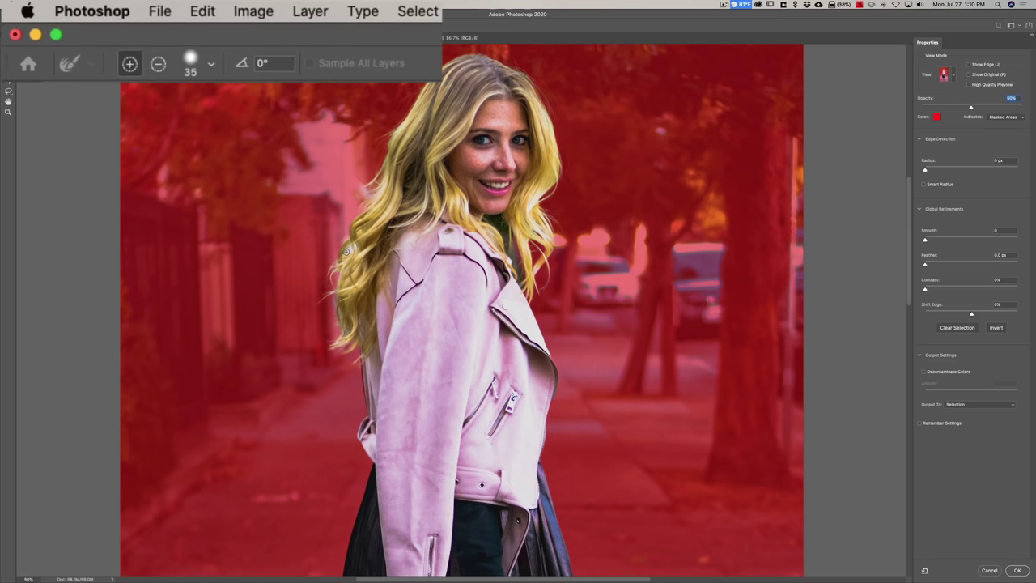
pyautogui.click(350, 245)
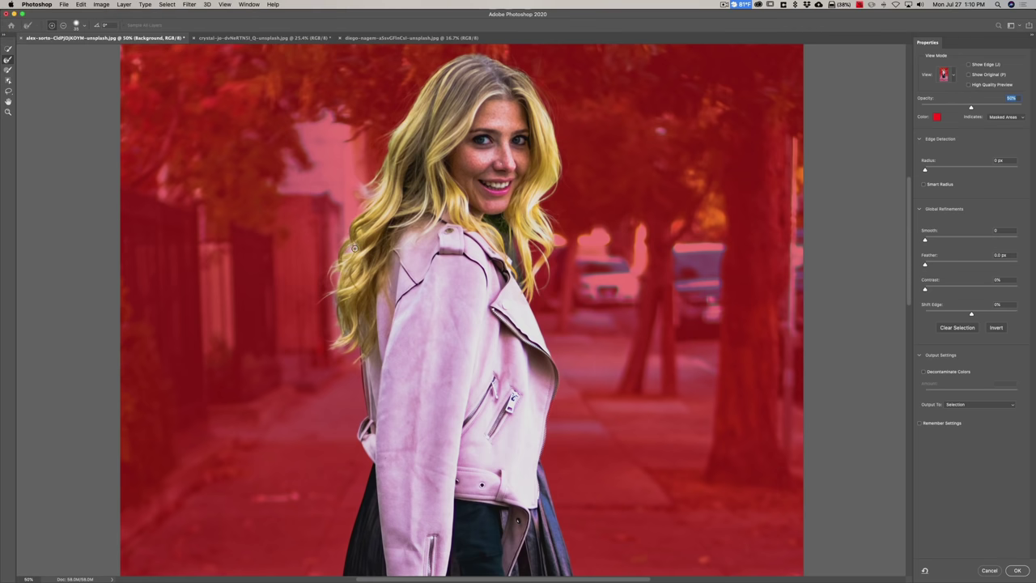
pyautogui.click(349, 243)
pyautogui.click(360, 210)
pyautogui.click(336, 324)
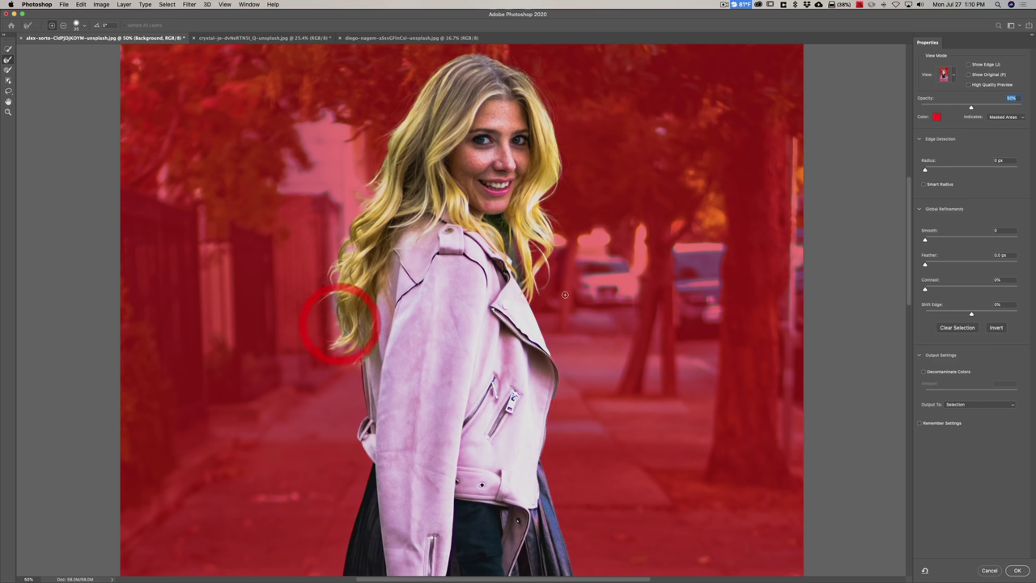
pyautogui.click(532, 273)
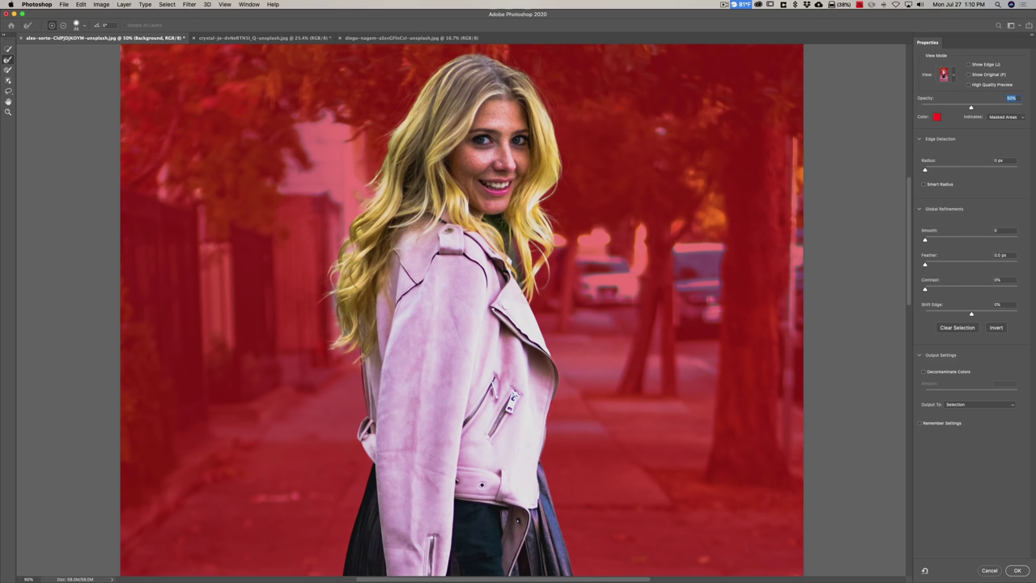
# - Refine the selection edge beside the heel of the raised shoe and switch the Refine Edge Brush to subtract mode
pyautogui.scroll(-10, 447, 298)
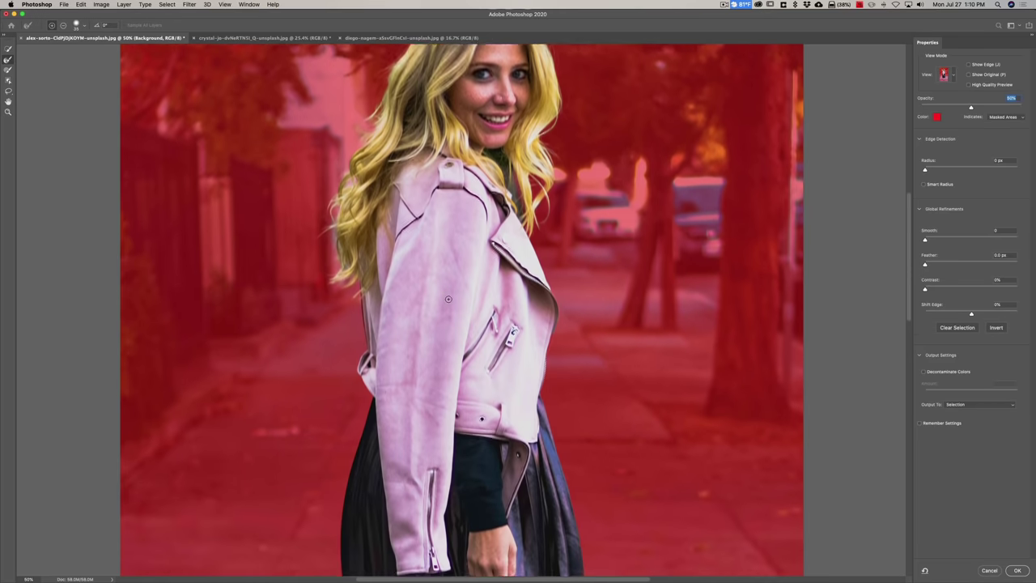
pyautogui.scroll(-10, 448, 299)
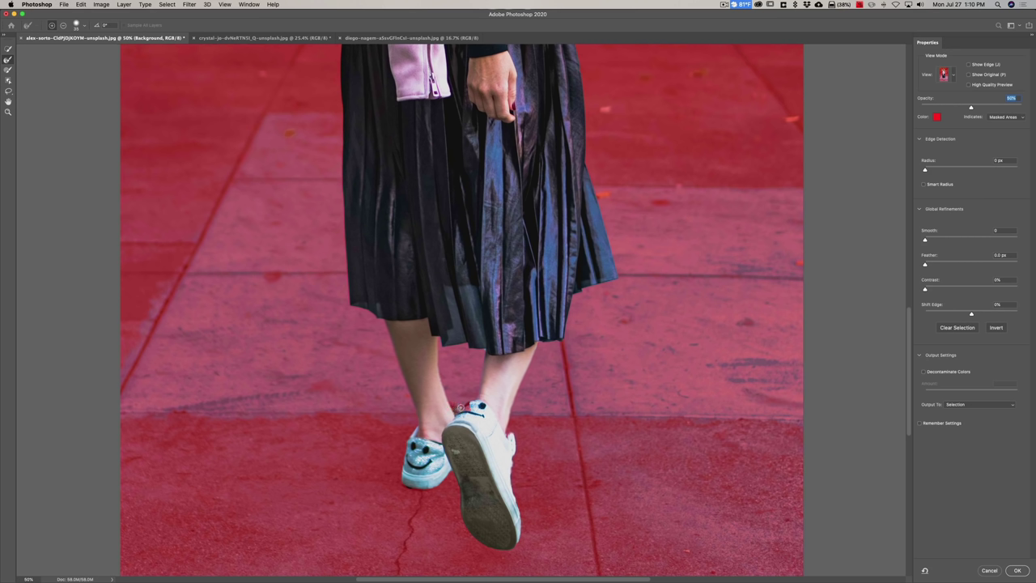
pyautogui.click(452, 404)
pyautogui.click(63, 25)
pyautogui.click(259, 232)
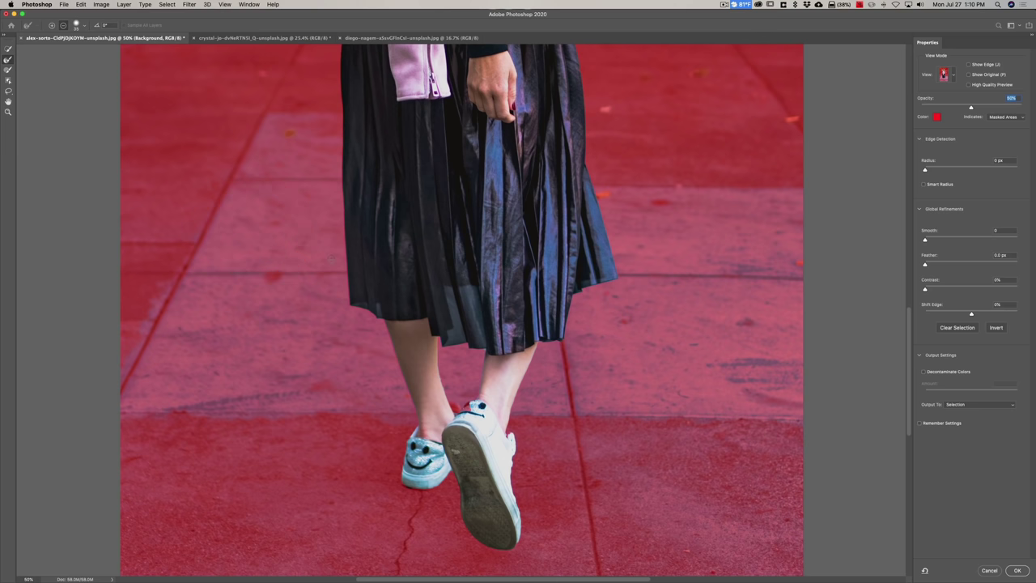
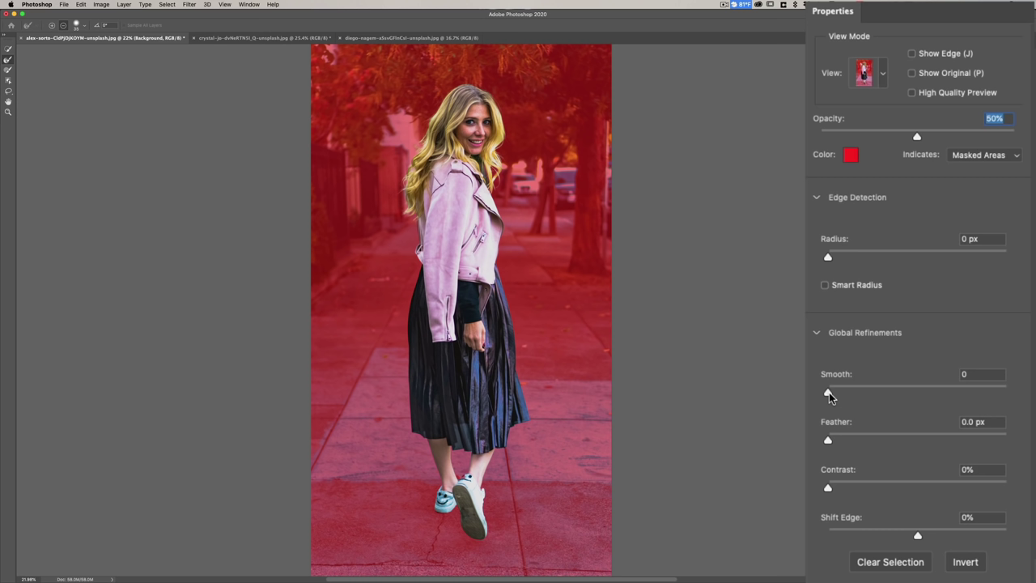
# - Set the global refinements to Smooth 7 and Feather 1.2 px
pyautogui.moveTo(828, 395); pyautogui.dragTo(840, 396)
pyautogui.moveTo(827, 439); pyautogui.dragTo(840, 444)
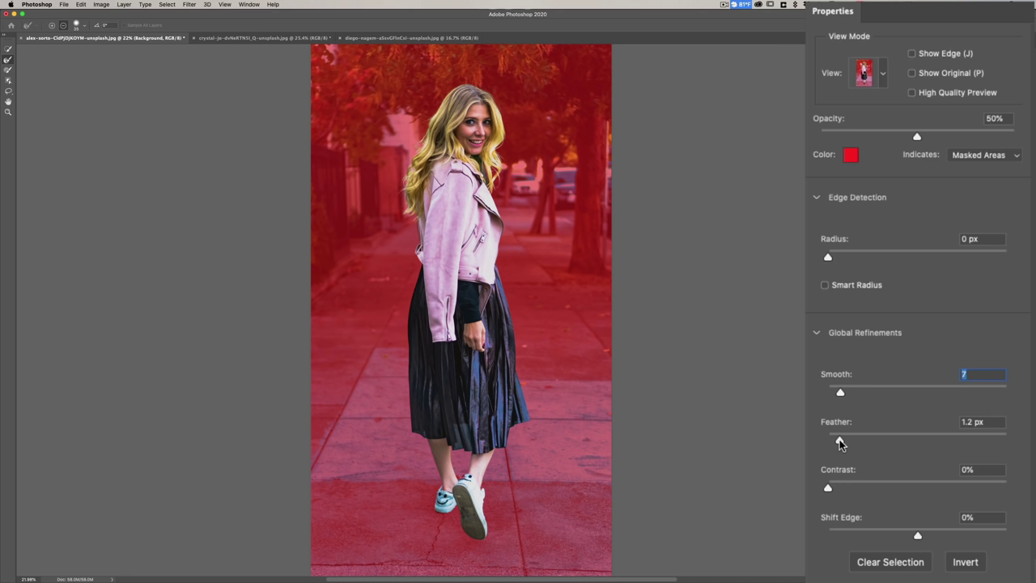
# - Set the global Feather to 1.6 px and the edge detection Radius to 2 px
pyautogui.moveTo(840, 443); pyautogui.dragTo(841, 443)
pyautogui.moveTo(841, 443); pyautogui.dragTo(843, 442)
pyautogui.moveTo(827, 257); pyautogui.dragTo(848, 258)
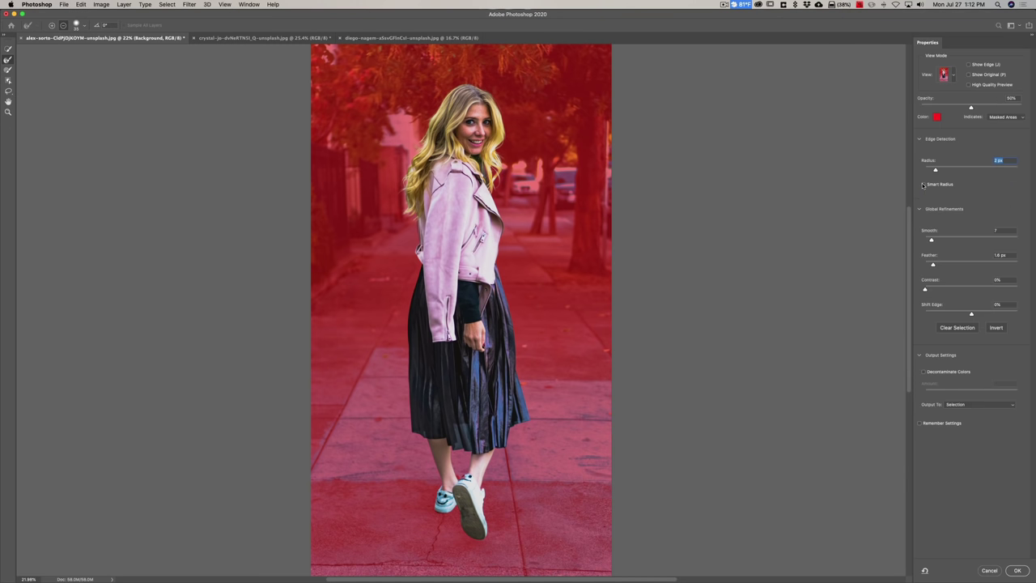
# - Keep the refinement output as Selection and apply the Select and Mask settings
pyautogui.click(981, 405)
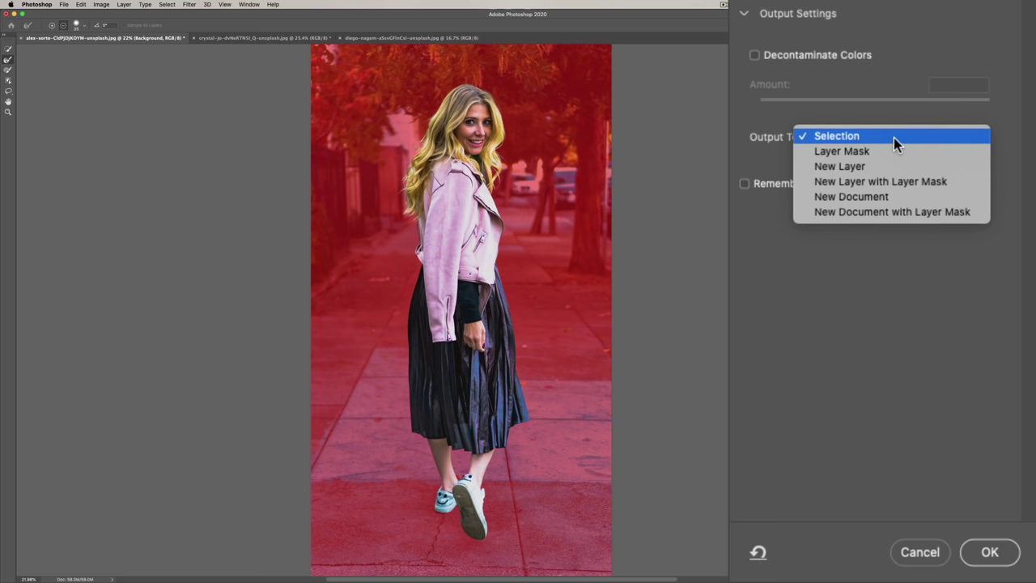
pyautogui.click(894, 138)
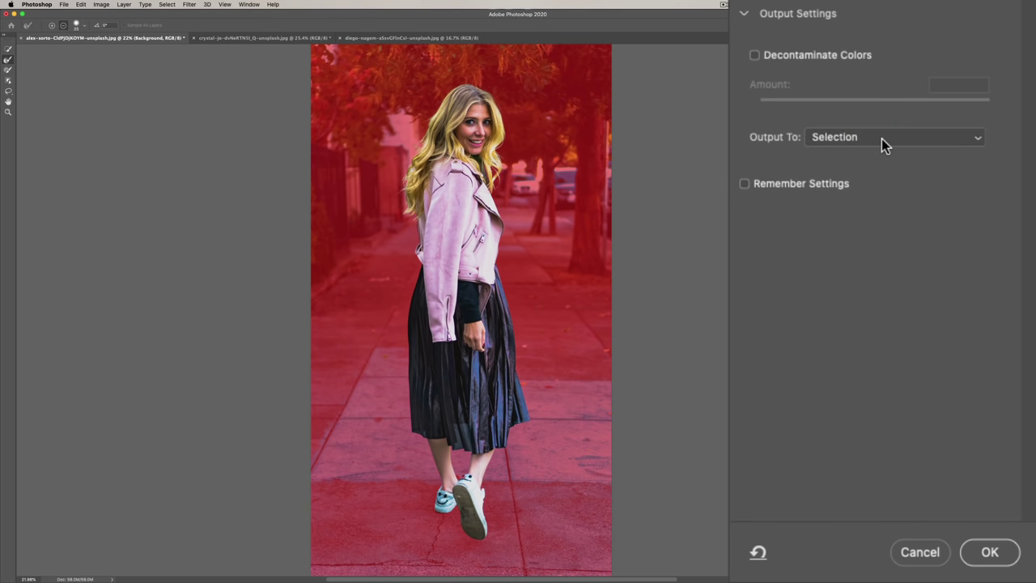
pyautogui.click(989, 553)
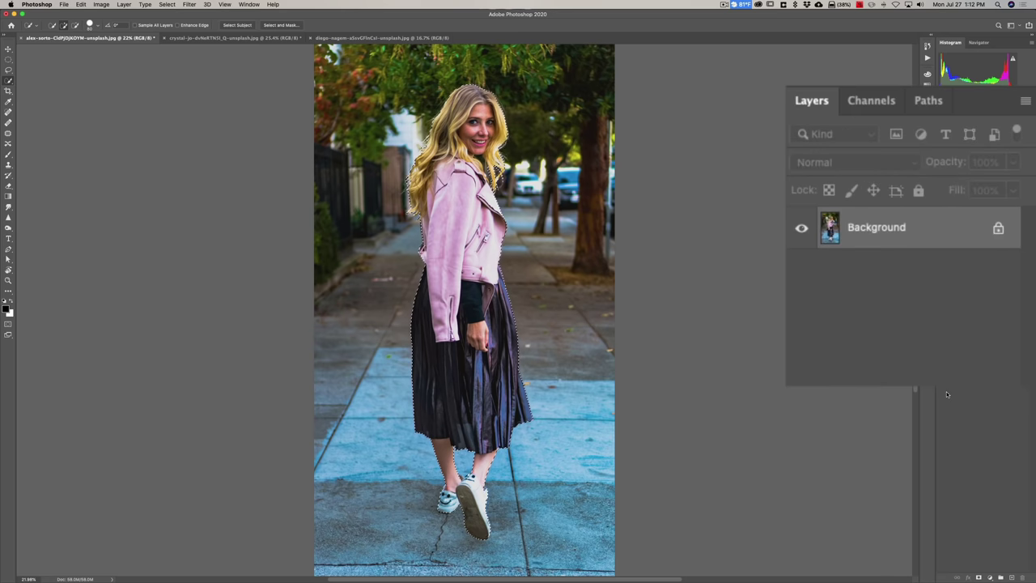
# - Copy the selected woman onto a new layer and hide the Background layer
pyautogui.press('super+j')
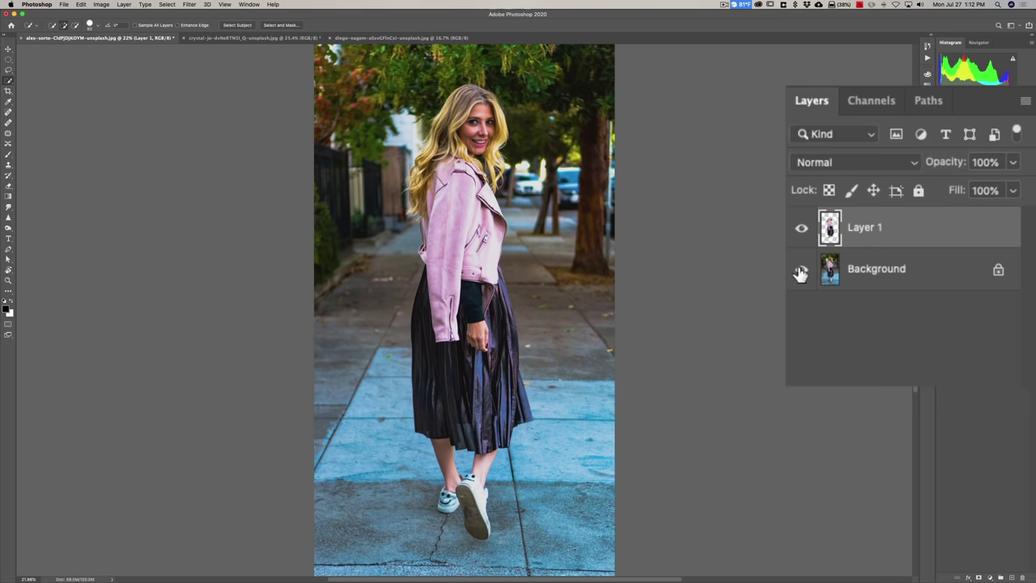
pyautogui.click(801, 273)
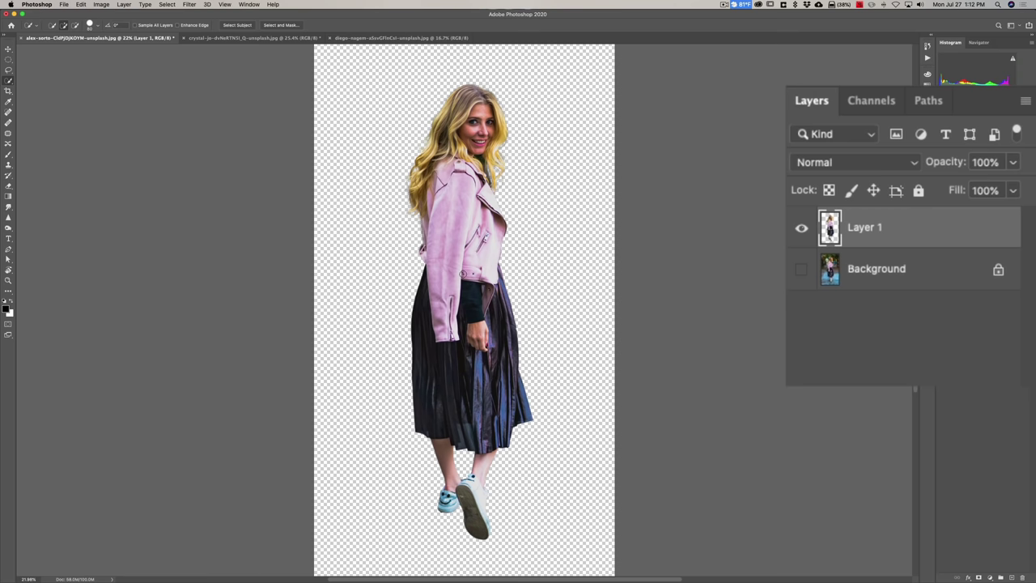
# - Move the cut-out woman slightly upward and compare the cut-out with the original by toggling the layers' visibility
pyautogui.press('v')
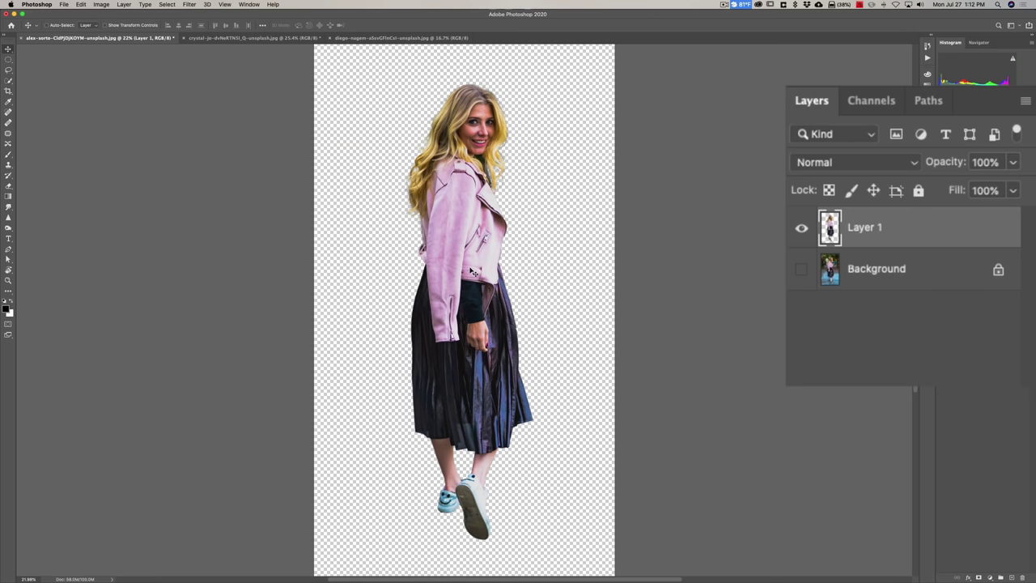
pyautogui.moveTo(473, 267); pyautogui.dragTo(465, 232)
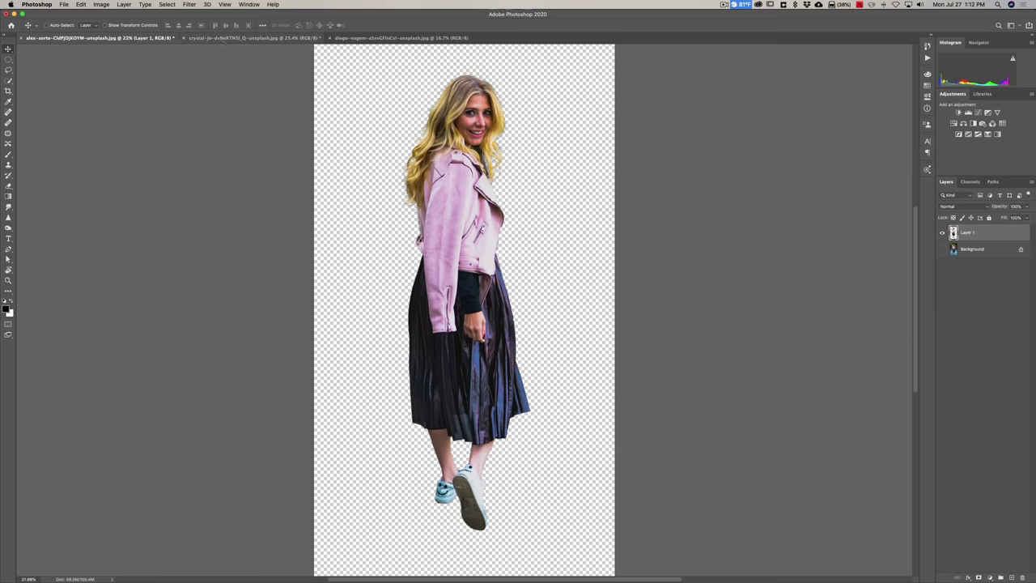
pyautogui.click(942, 250)
pyautogui.click(942, 233)
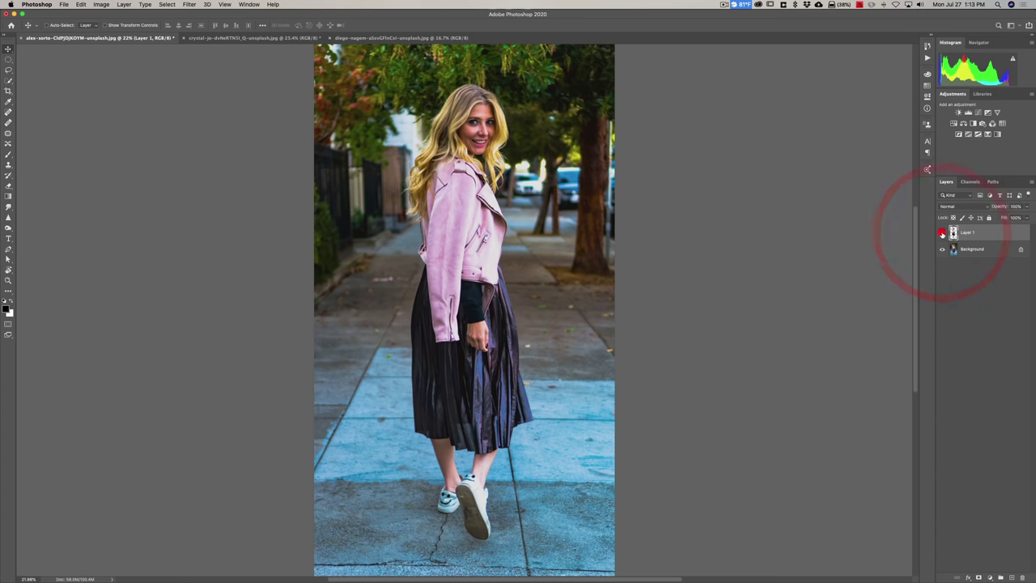
pyautogui.click(942, 250)
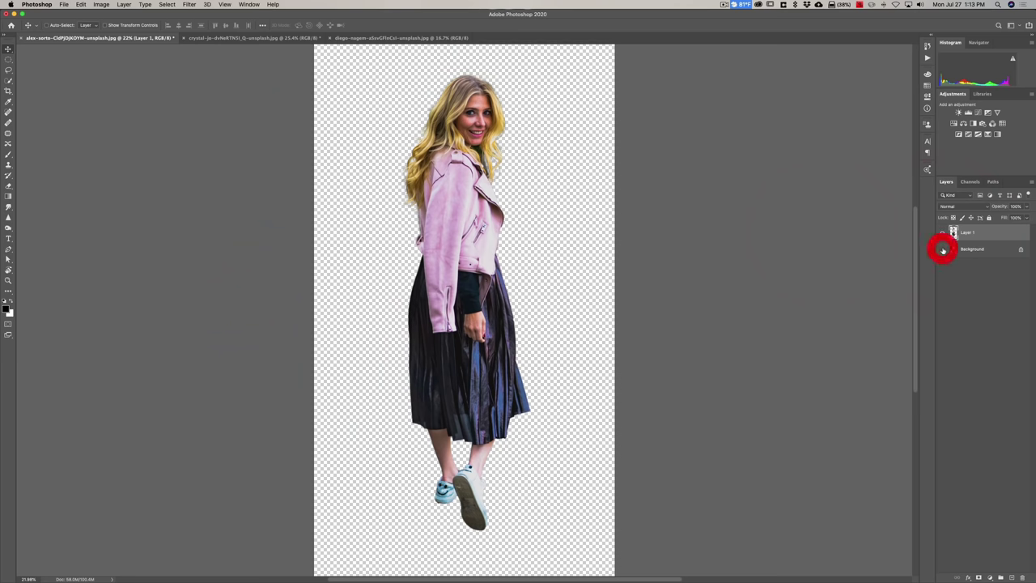
# - Switch to the open photo of the woman in sunglasses and white trousers and select her with Select Subject
pyautogui.click(203, 38)
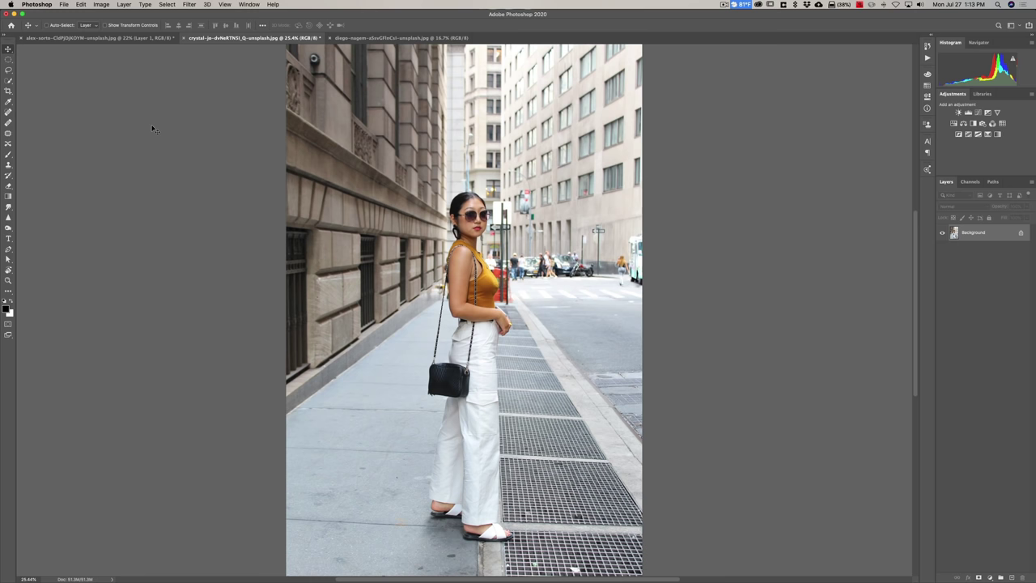
pyautogui.press('w')
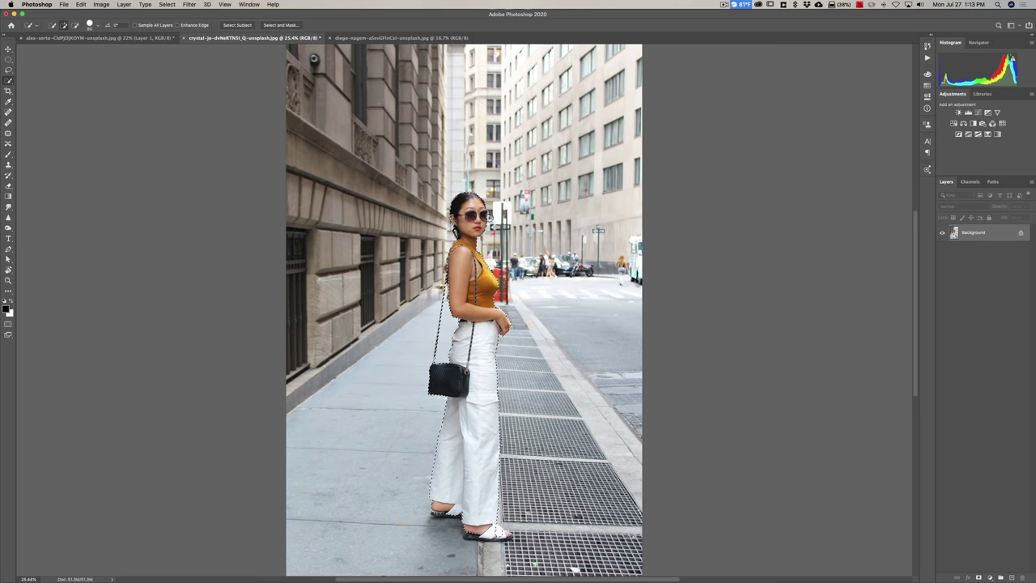
# - Examine the selection edges at close range from the woman's head down to her sandals
pyautogui.press('super+equal')
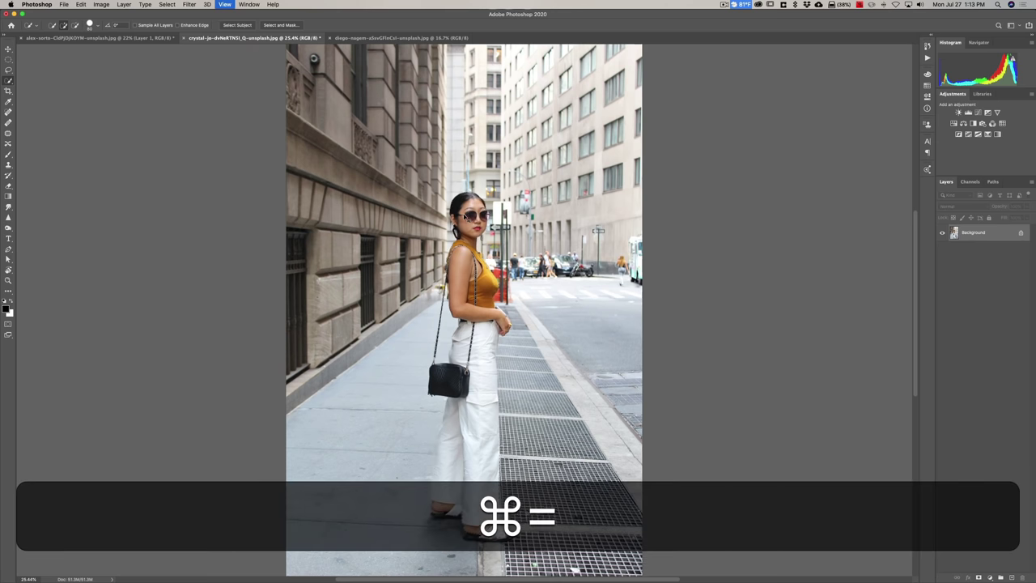
pyautogui.press('super+equal')
pyautogui.press('super+equal')
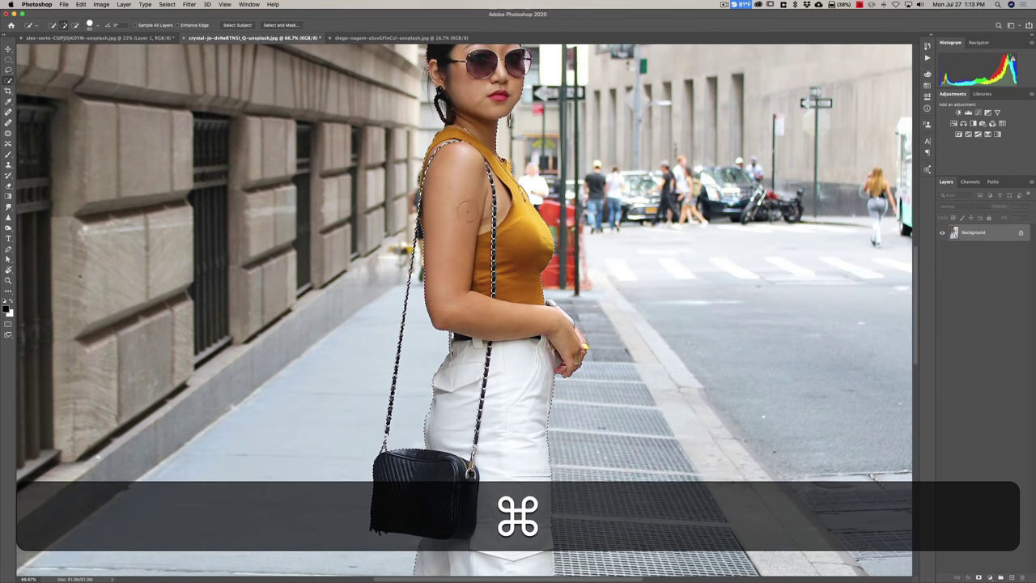
pyautogui.scroll(3, 468, 210)
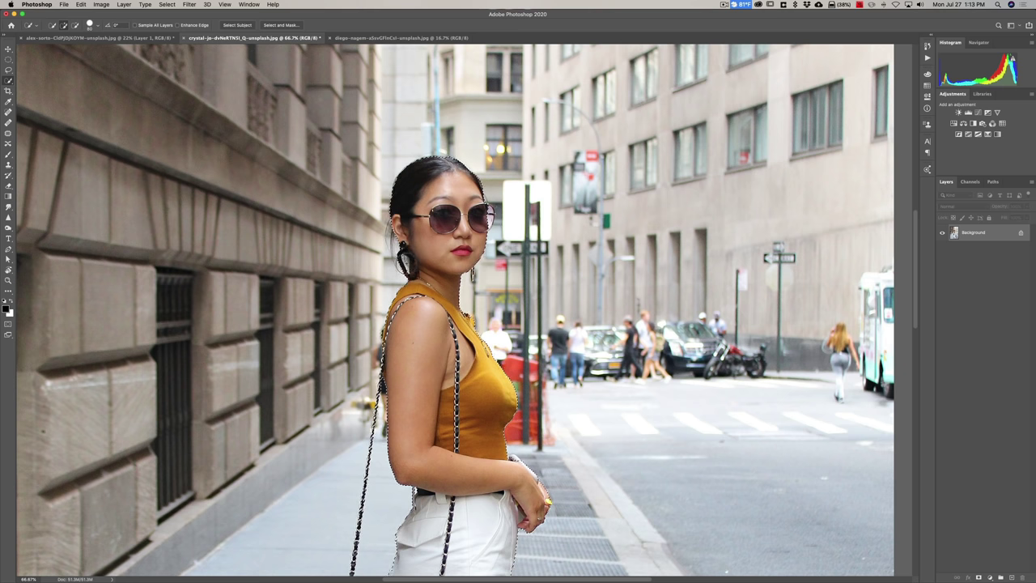
pyautogui.scroll(-5, 437, 257)
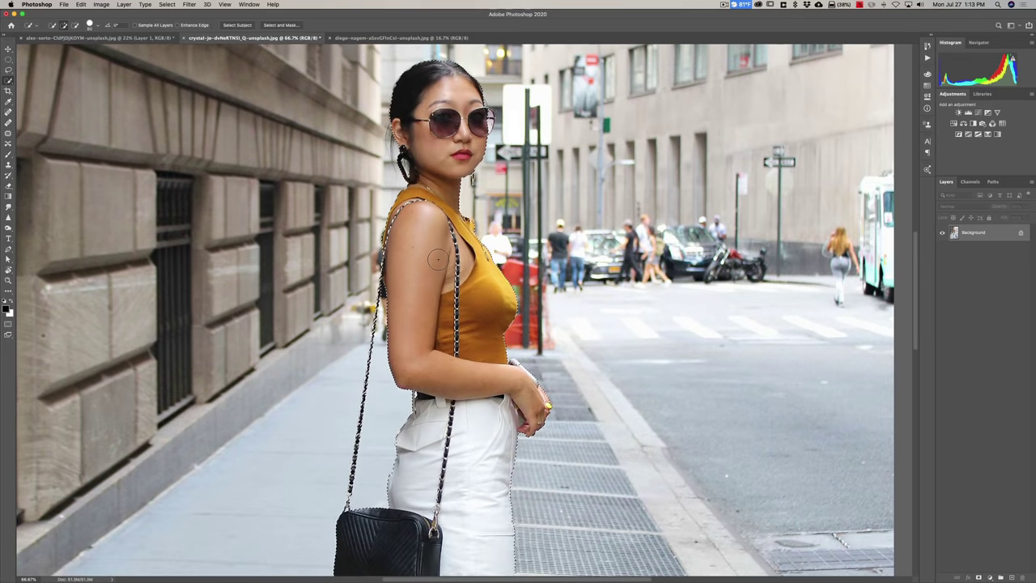
pyautogui.scroll(-9, 434, 258)
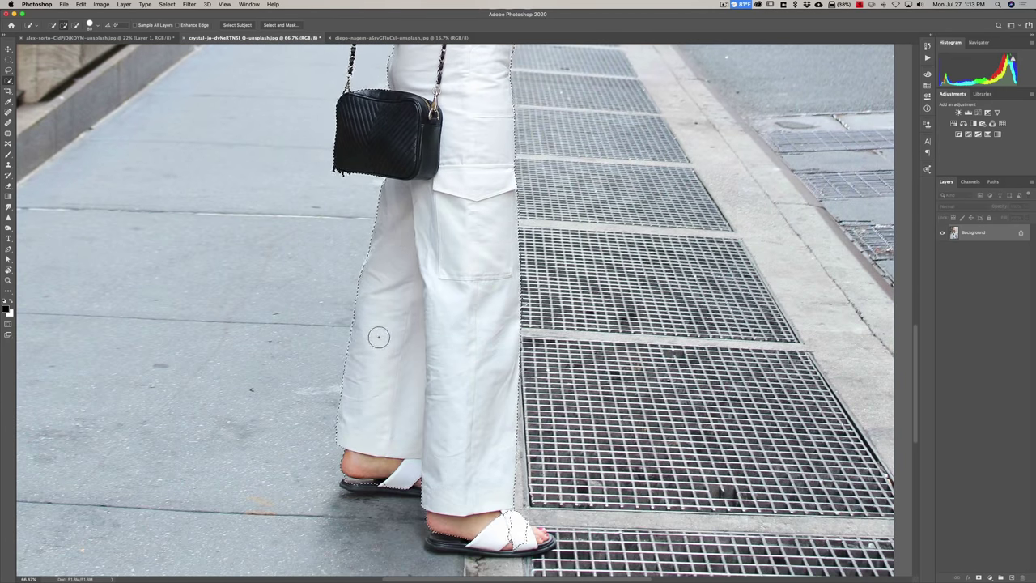
pyautogui.scroll(-1, 377, 337)
pyautogui.scroll(-2, 378, 478)
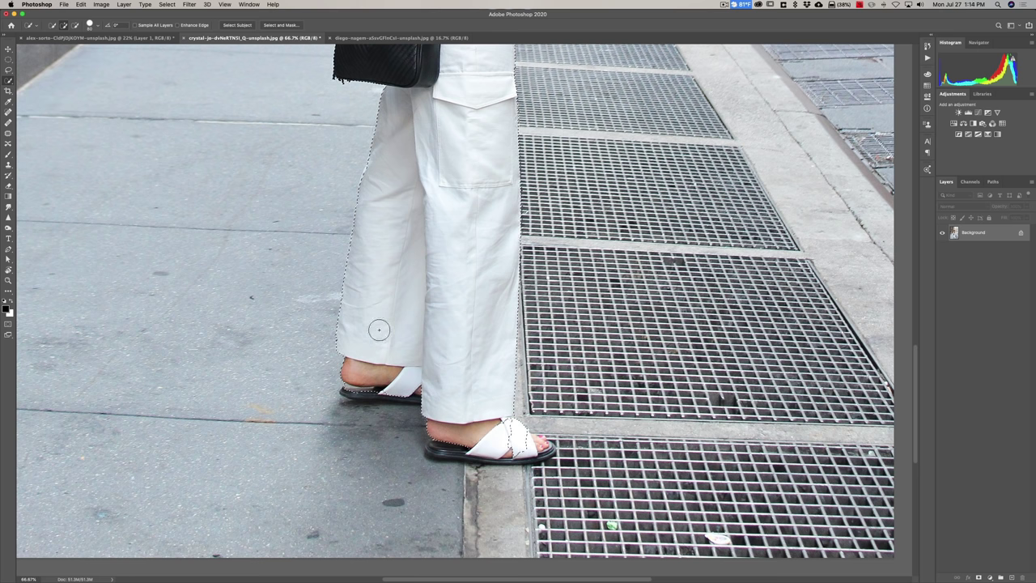
# - Add the missing parts of both sandals to the selection with a smaller Quick Selection brush
pyautogui.press('[')
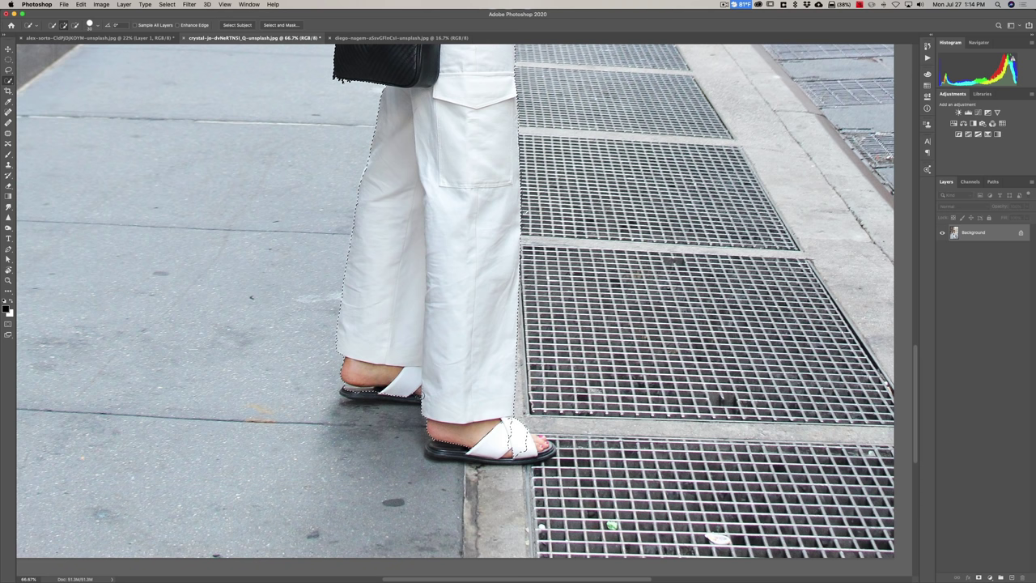
pyautogui.click(370, 394)
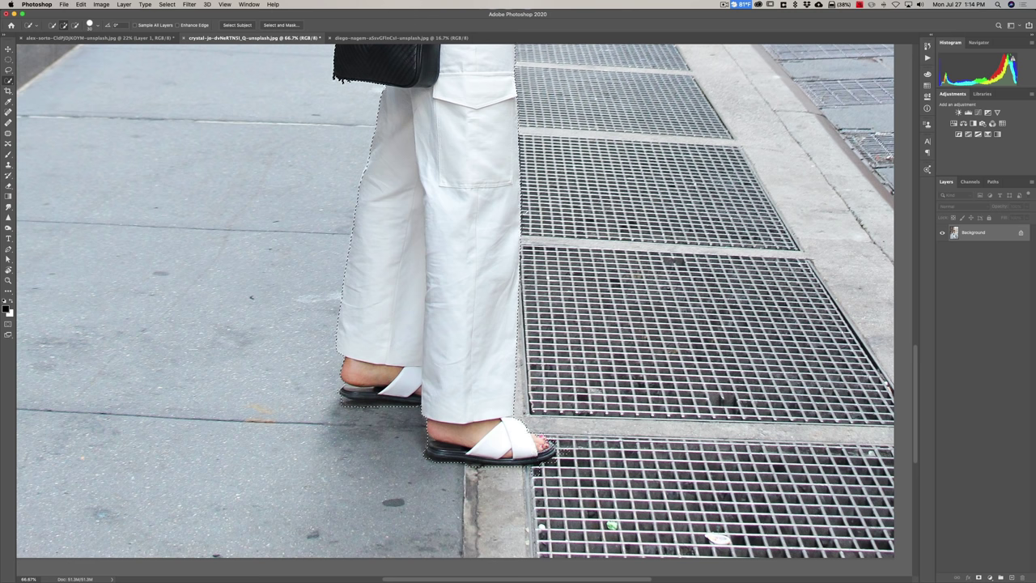
pyautogui.click(554, 443)
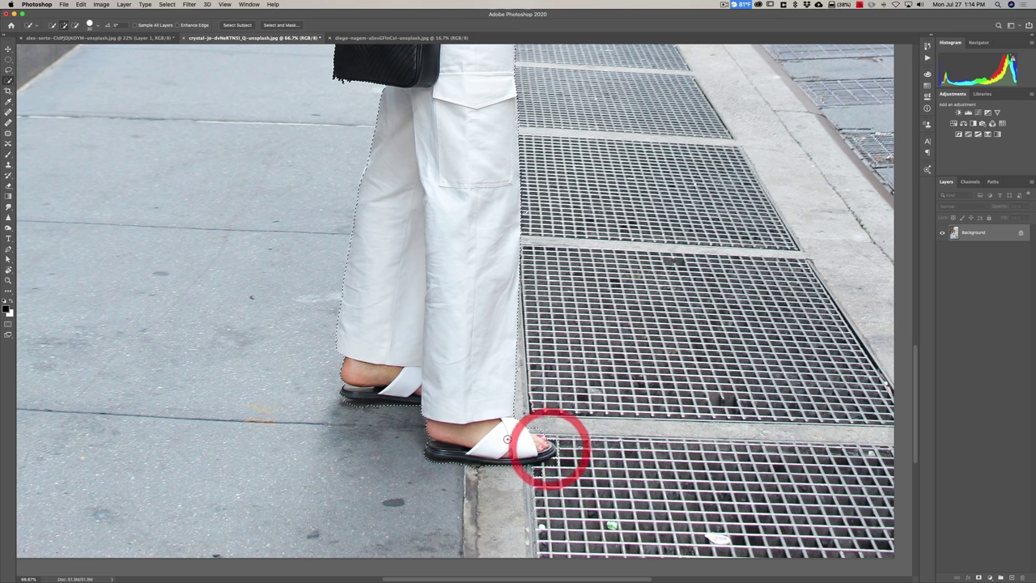
pyautogui.scroll(-2, 555, 455)
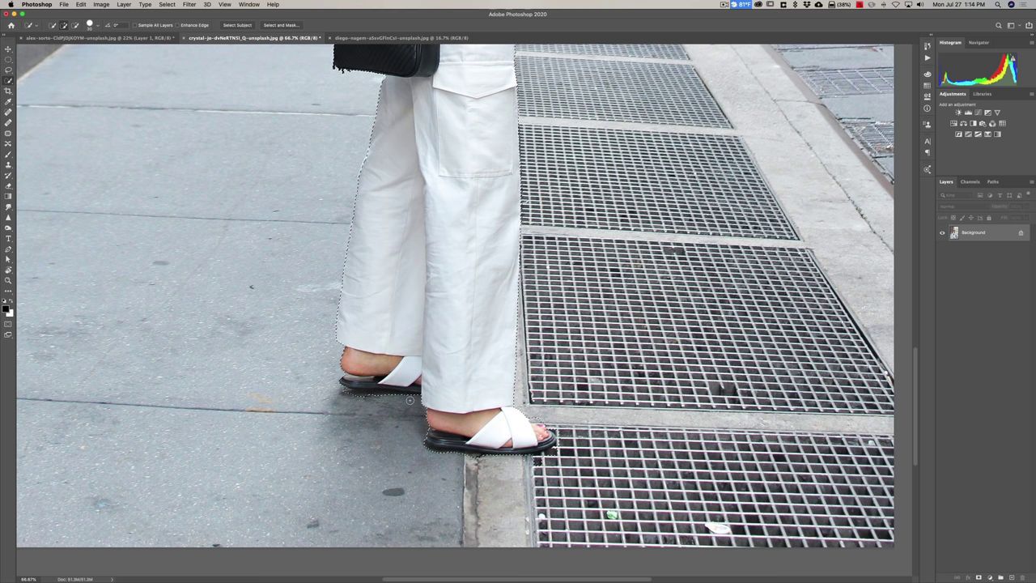
# - Subtract the excess pavement around both sandals from the selection with the Quick Selection tool
pyautogui.press('alt')
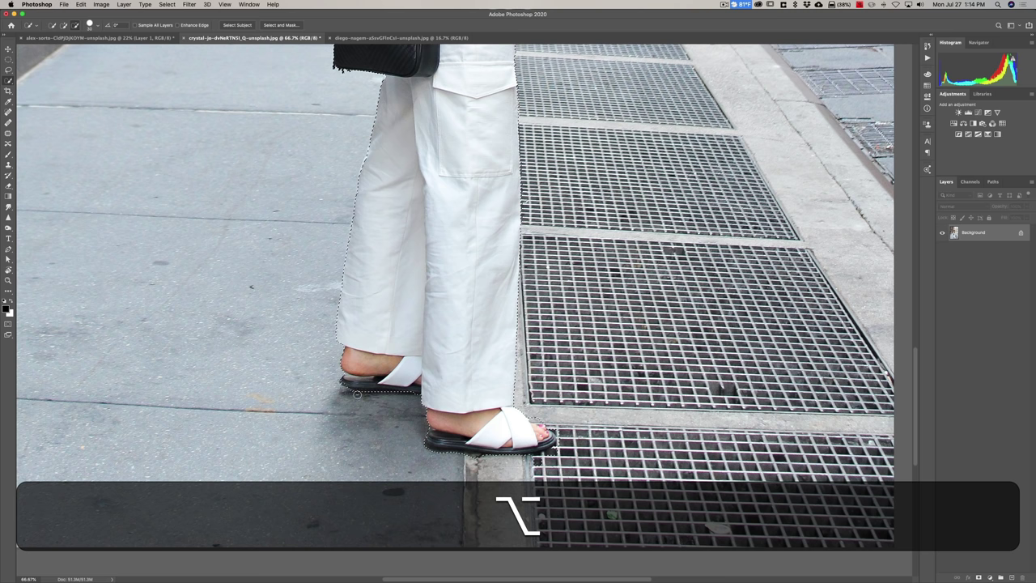
pyautogui.keyDown('alt'); pyautogui.click(351, 394); pyautogui.keyUp('alt')
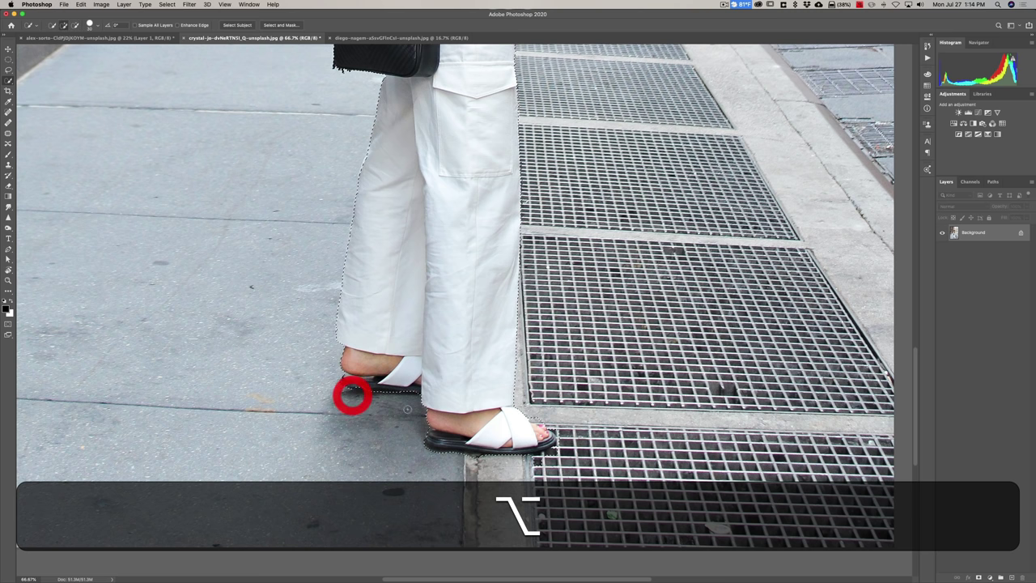
pyautogui.press('alt')
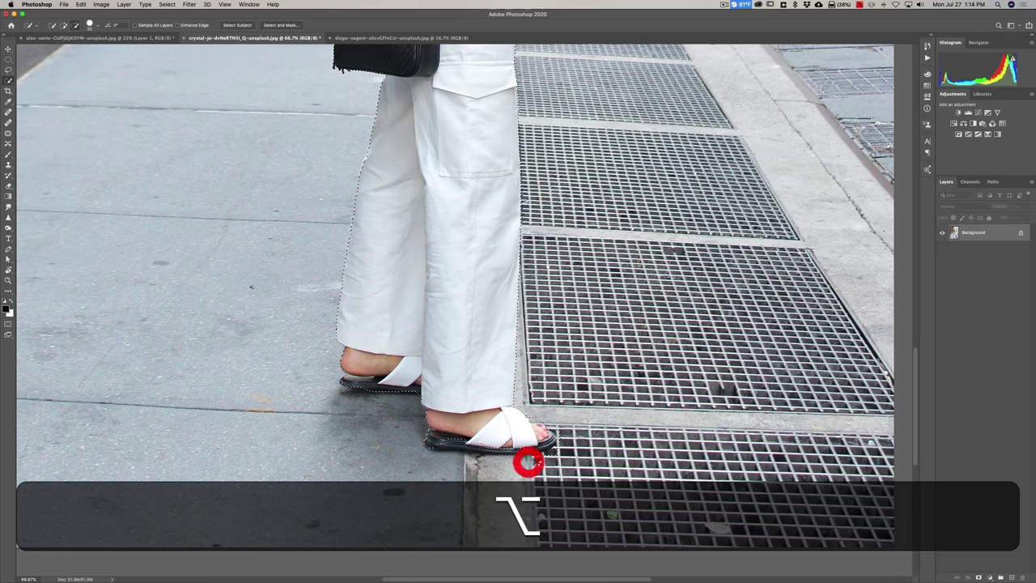
pyautogui.keyDown('alt'); pyautogui.click(528, 462); pyautogui.keyUp('alt')
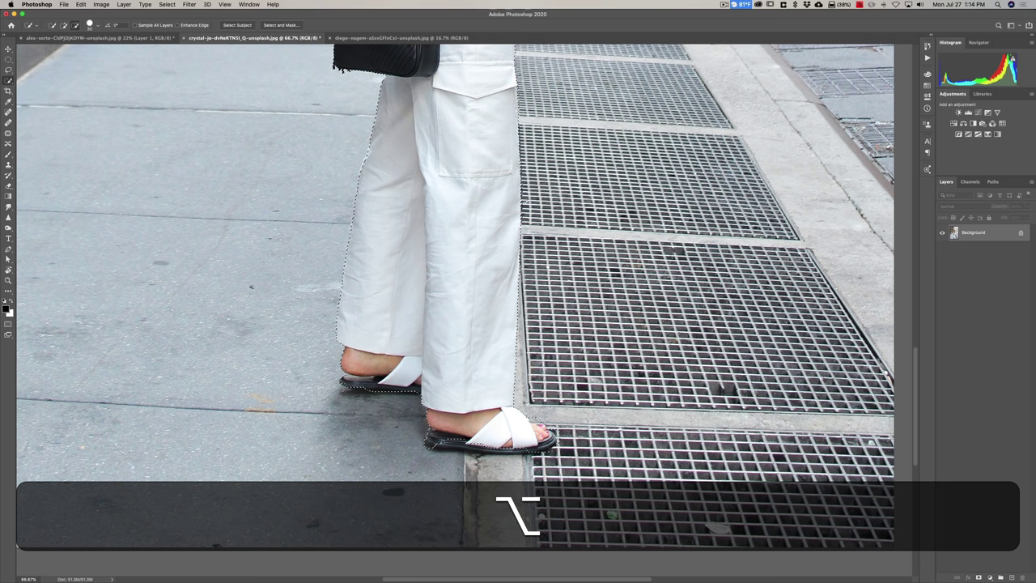
pyautogui.keyDown('alt'); pyautogui.click(538, 418); pyautogui.keyUp('alt')
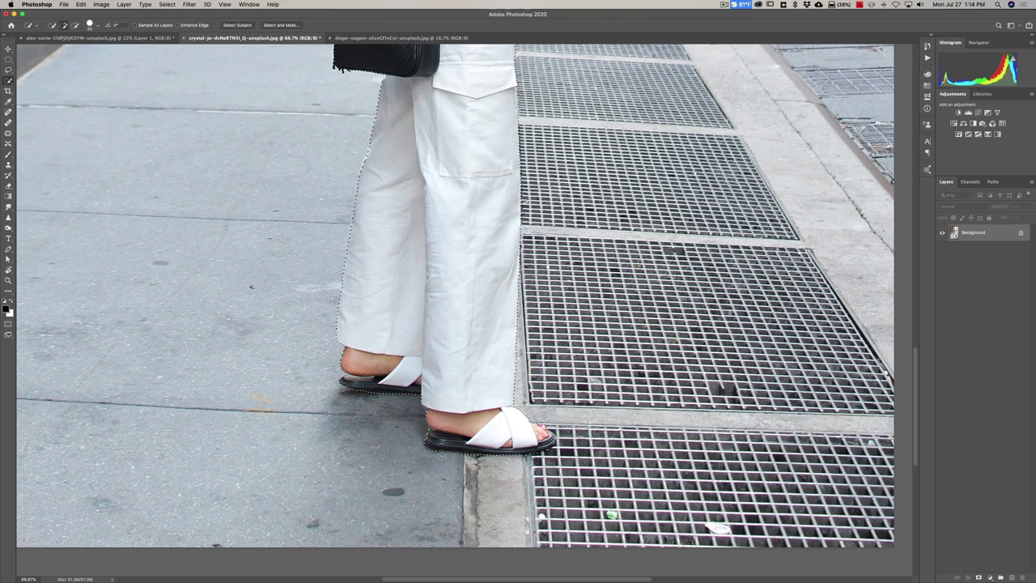
pyautogui.press('alt')
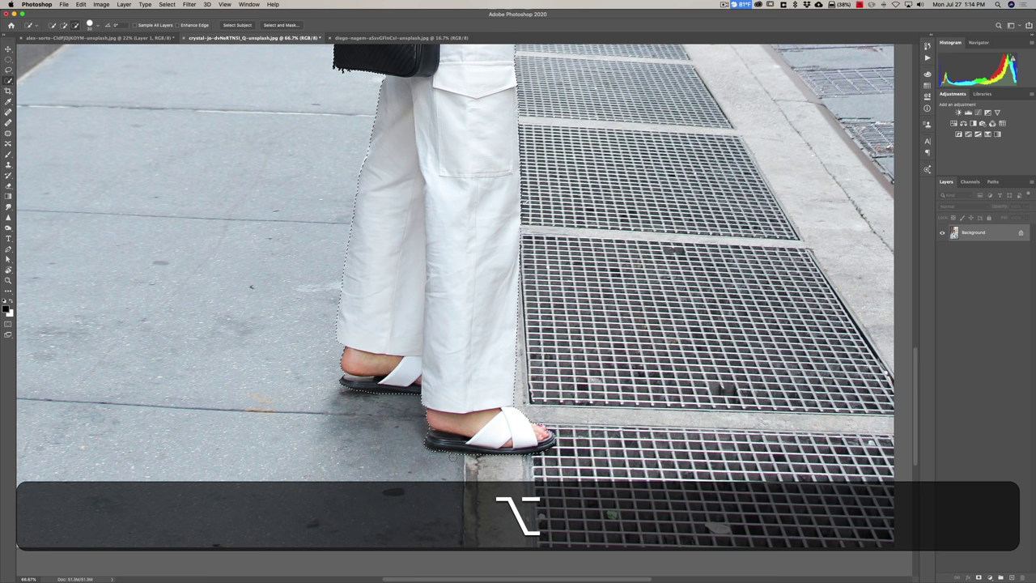
pyautogui.keyDown('alt'); pyautogui.click(452, 456); pyautogui.keyUp('alt')
pyautogui.keyDown('alt'); pyautogui.click(450, 453); pyautogui.keyUp('alt')
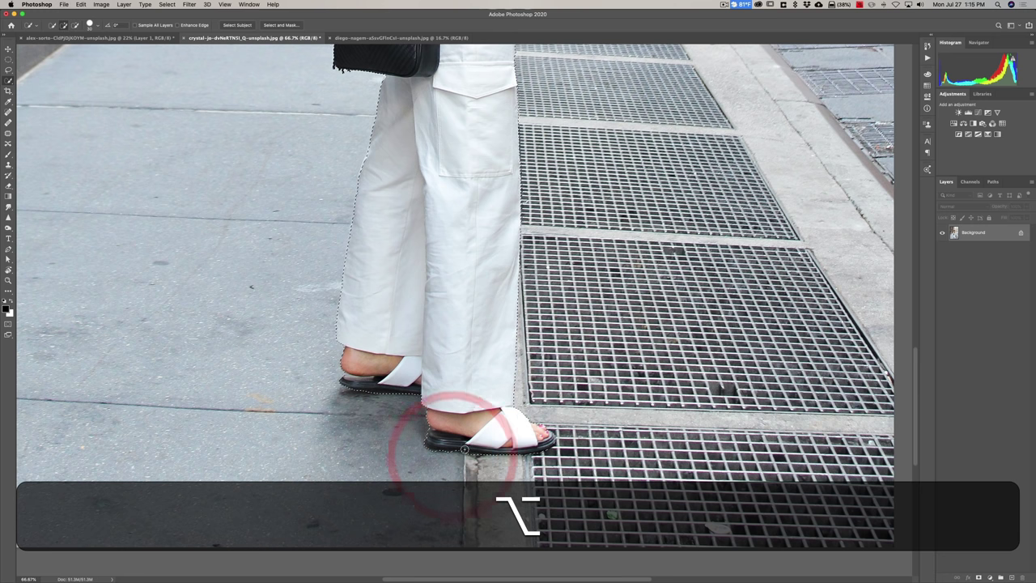
pyautogui.press('alt')
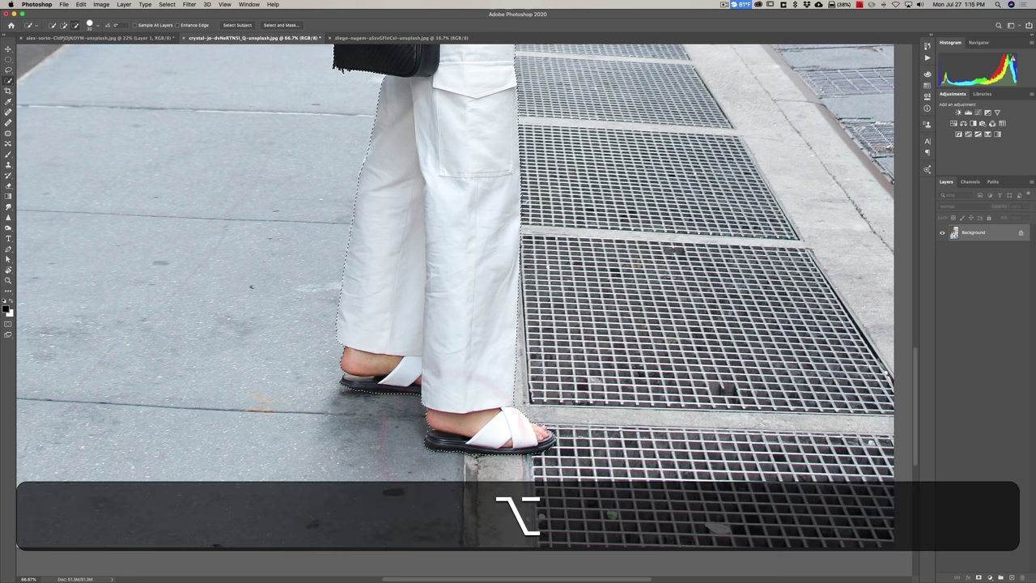
pyautogui.keyDown('alt'); pyautogui.click(462, 455); pyautogui.keyUp('alt')
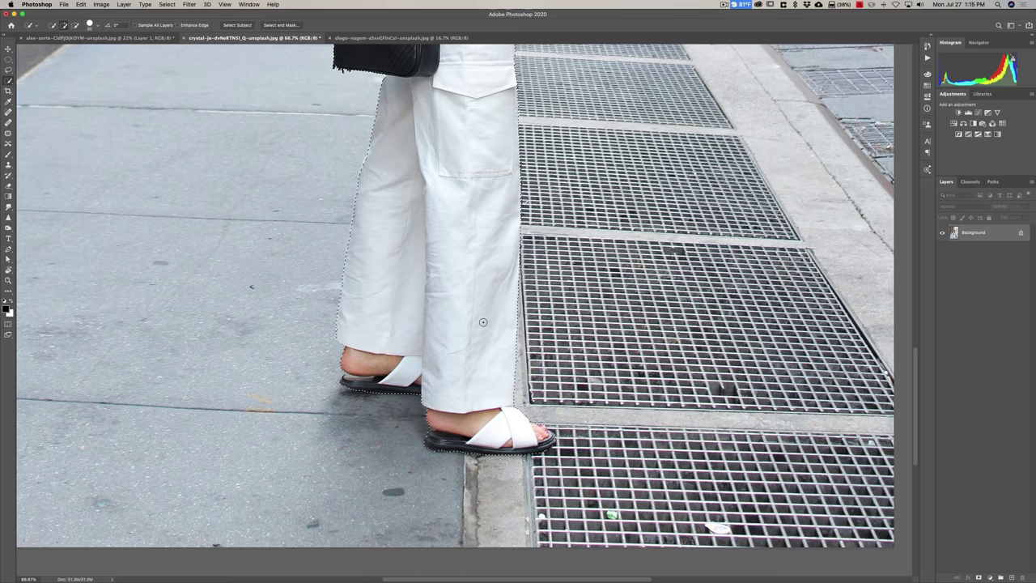
# - Add the phone in the woman's hand to the selection with a smaller Quick Selection brush and subtract the excess beside it
pyautogui.scroll(10, 484, 322)
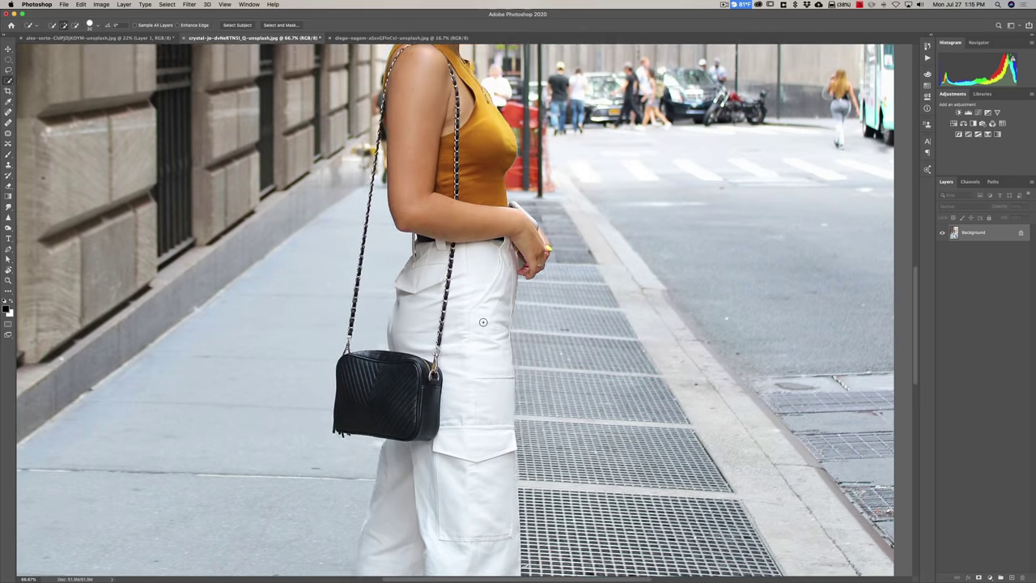
pyautogui.scroll(5, 483, 322)
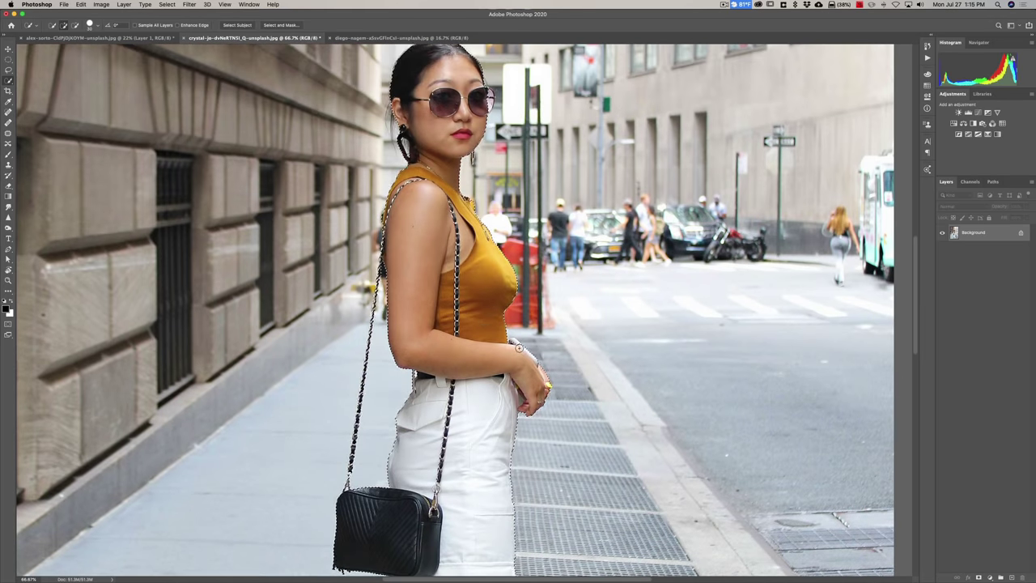
pyautogui.press('[')
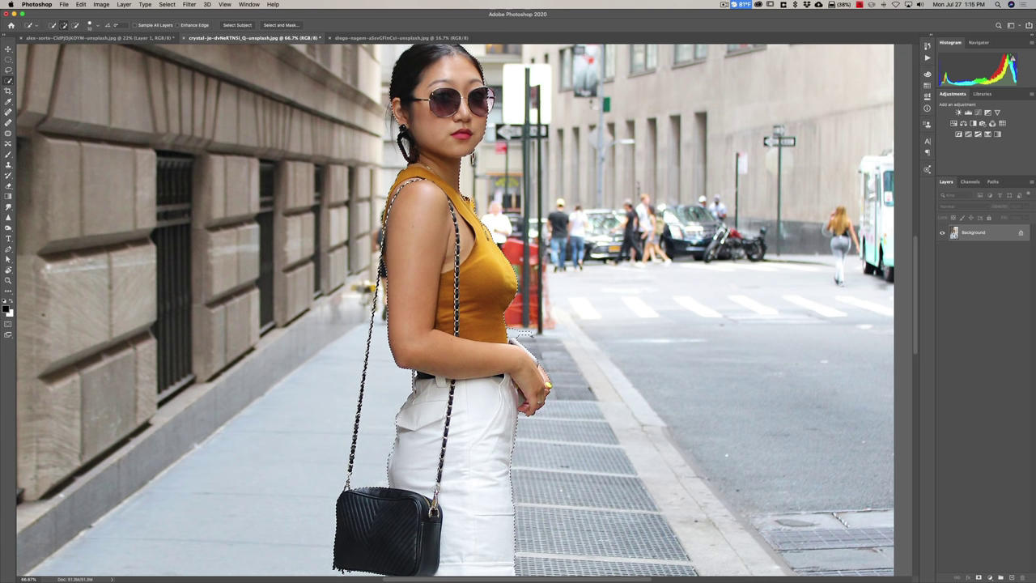
pyautogui.press('alt')
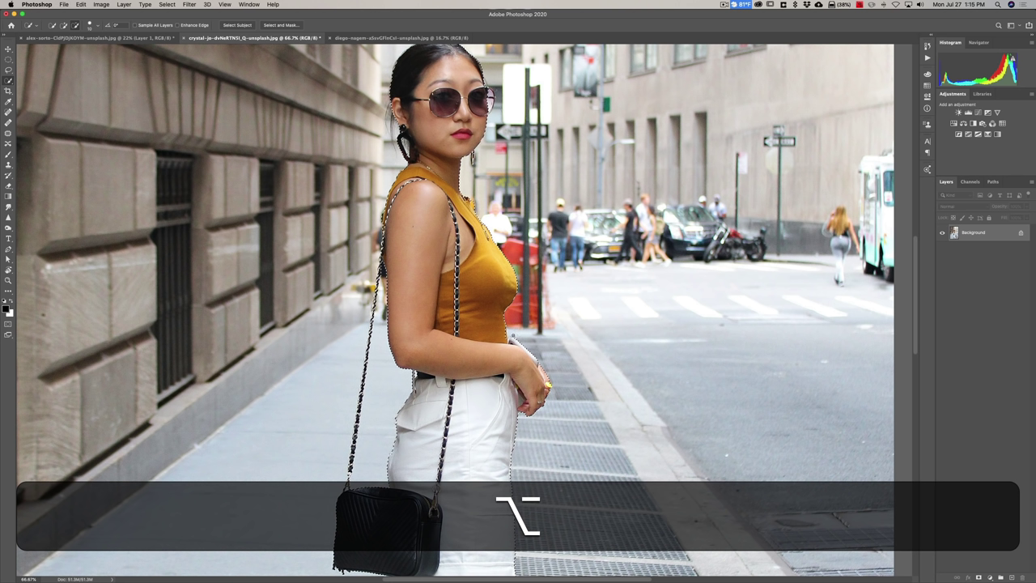
pyautogui.click(518, 335)
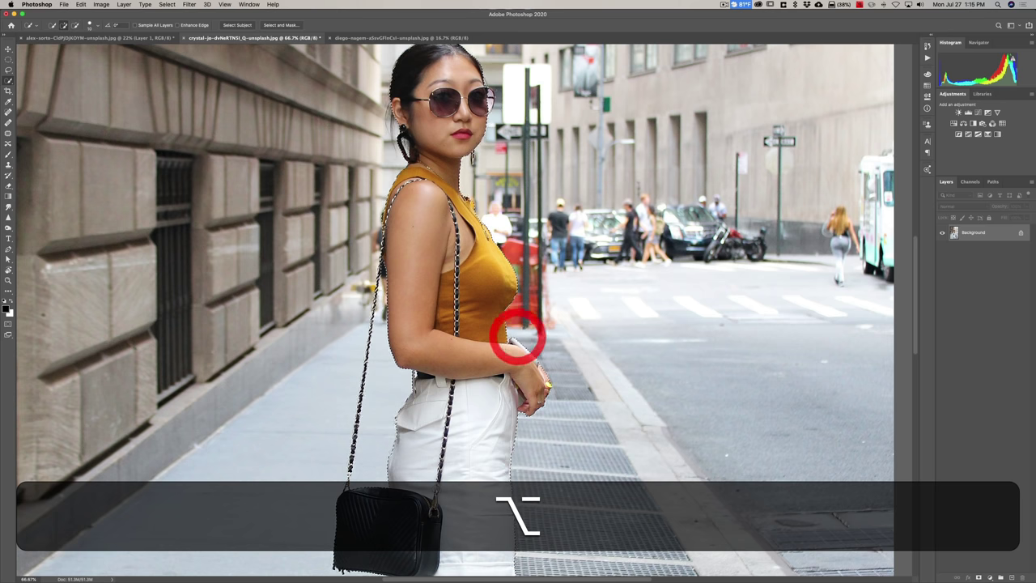
# - Subtract the background beside the sunglasses from the selection with the Quick Selection tool
pyautogui.scroll(2, 456, 310)
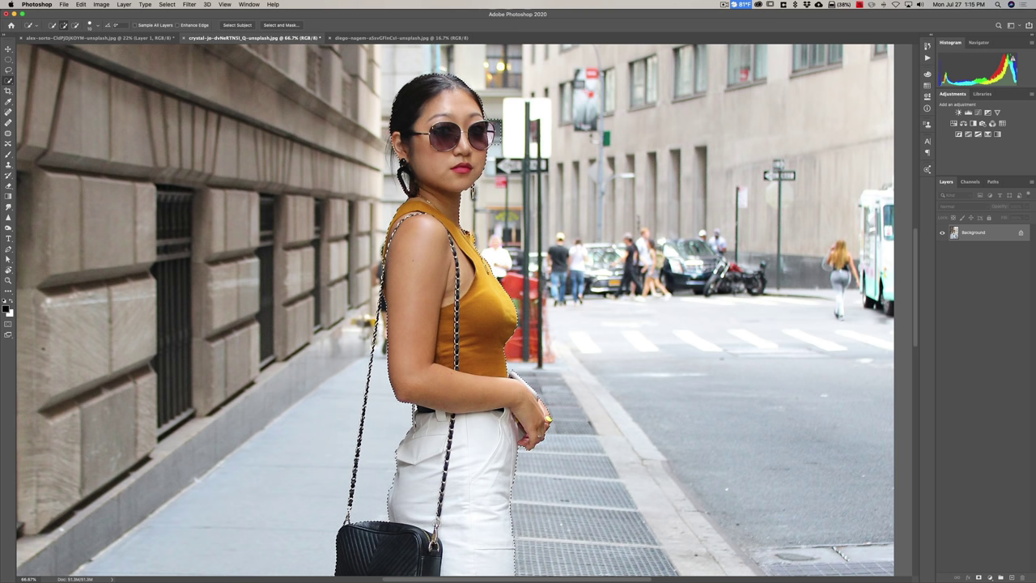
pyautogui.press('alt')
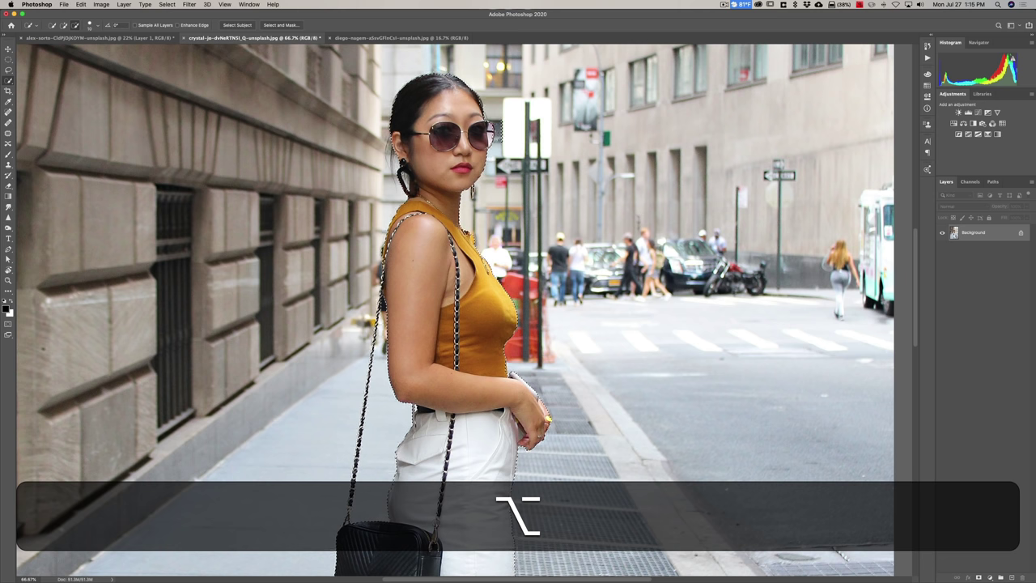
pyautogui.keyDown('alt'); pyautogui.click(501, 136); pyautogui.keyUp('alt')
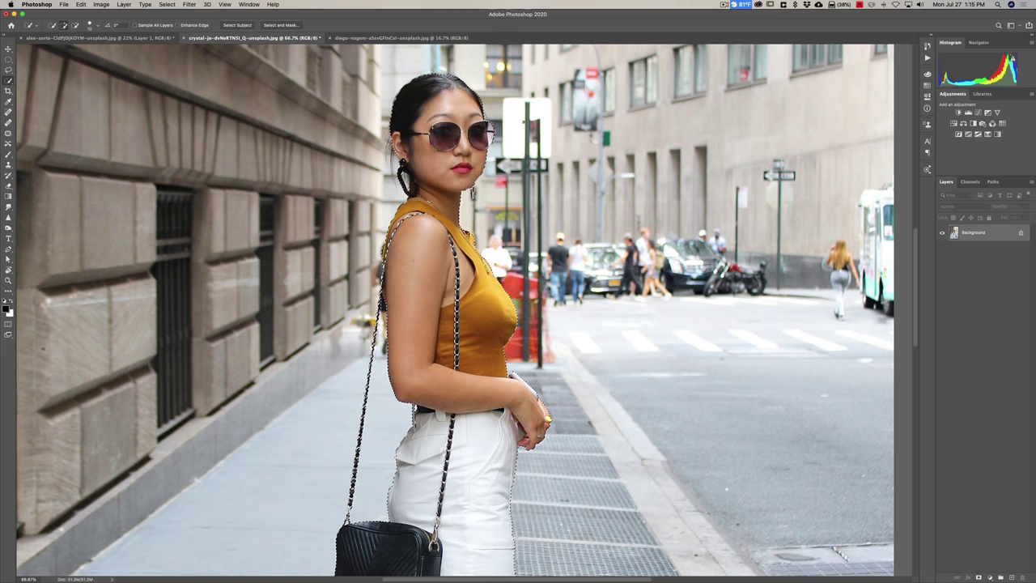
# - Open Select and Mask and refine the edge around the earring with a smaller Refine Edge Brush
pyautogui.click(281, 26)
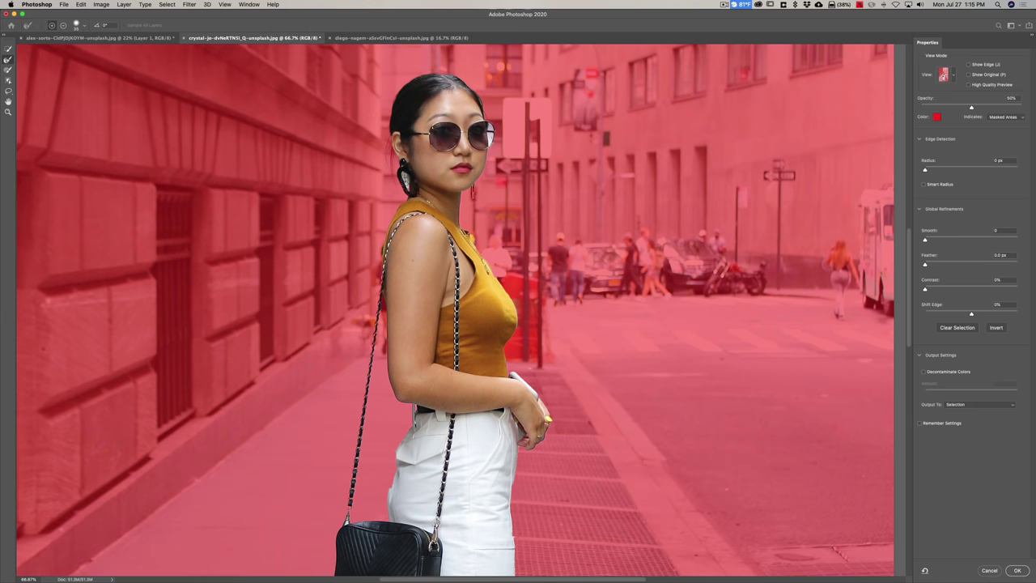
pyautogui.press('[')
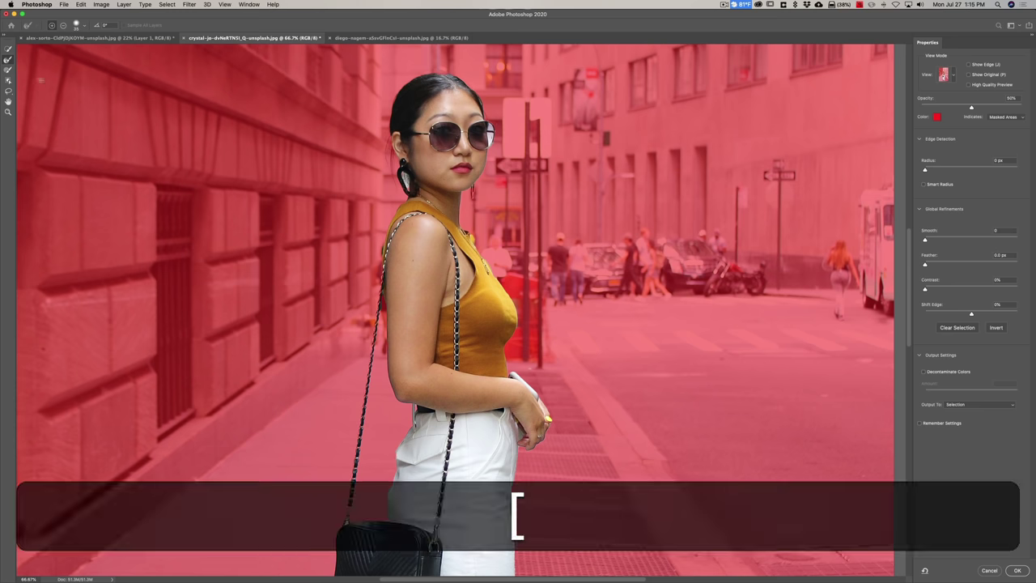
pyautogui.click(8, 60)
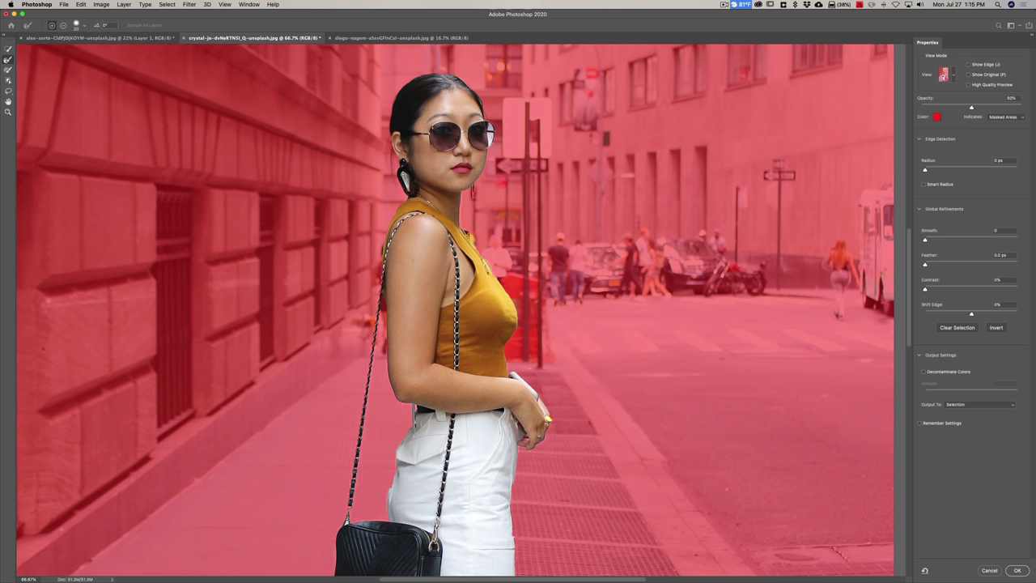
pyautogui.click(403, 172)
# - Set the edge detection radius to 2 px, Smooth to 6 and Feather to 1.7 px
pyautogui.moveTo(926, 170); pyautogui.dragTo(933, 170)
pyautogui.click(925, 240)
pyautogui.moveTo(925, 240); pyautogui.dragTo(934, 266)
# - Refine the edges around the sunglasses and the hair at the back of the head with the Refine Edge Brush
pyautogui.click(491, 127)
pyautogui.click(510, 144)
pyautogui.click(494, 144)
pyautogui.click(501, 130)
pyautogui.click(391, 167)
pyautogui.click(387, 154)
pyautogui.click(393, 176)
# - Refine the edge along the sole of the front sandal with the Refine Edge Brush
pyautogui.scroll(-10, 423, 227)
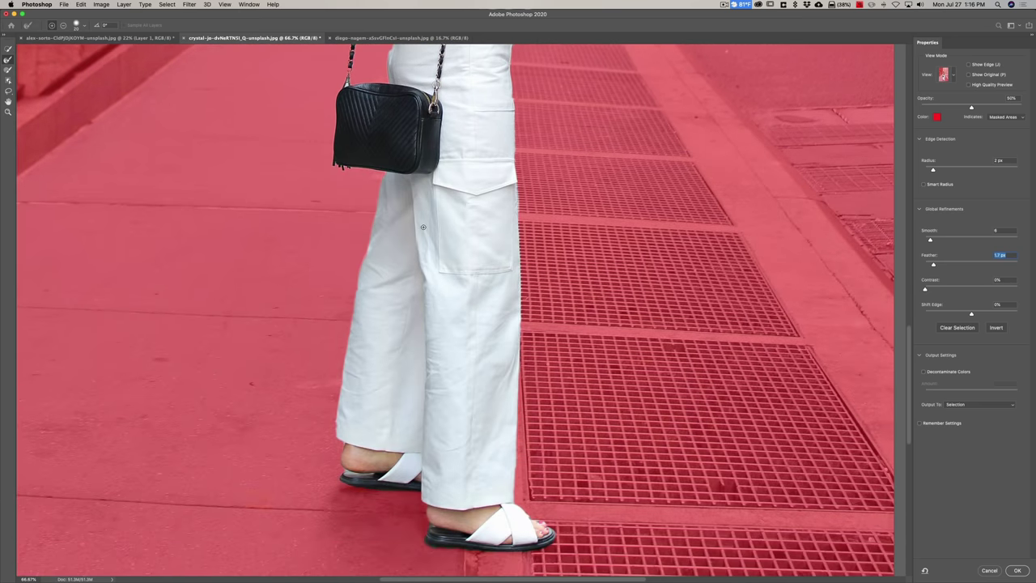
pyautogui.scroll(-5, 422, 227)
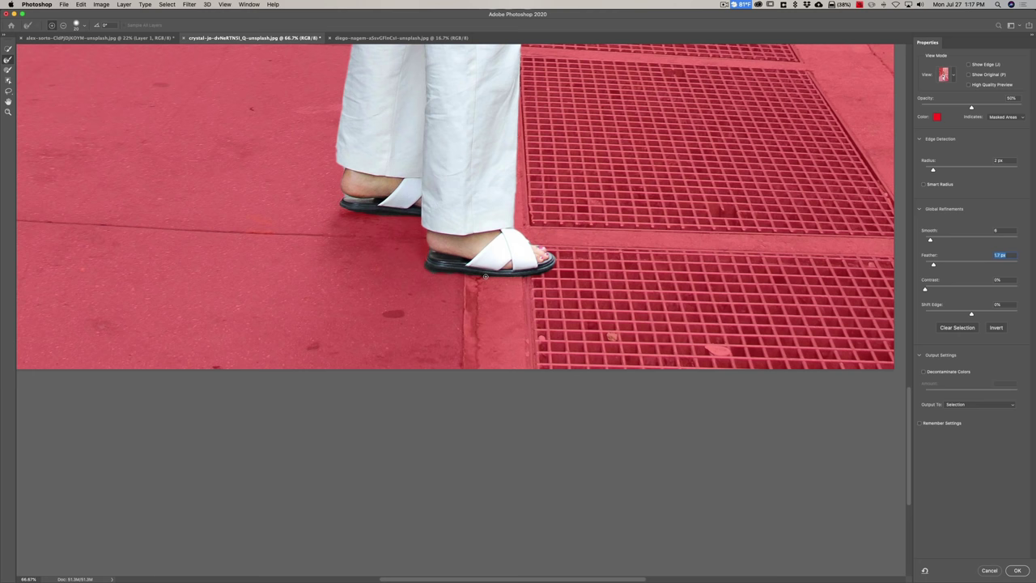
pyautogui.moveTo(445, 271); pyautogui.dragTo(459, 289)
# - Paint the excess pavement below the sandals out of the selection with a smaller Brush in subtract mode
pyautogui.click(20, 73)
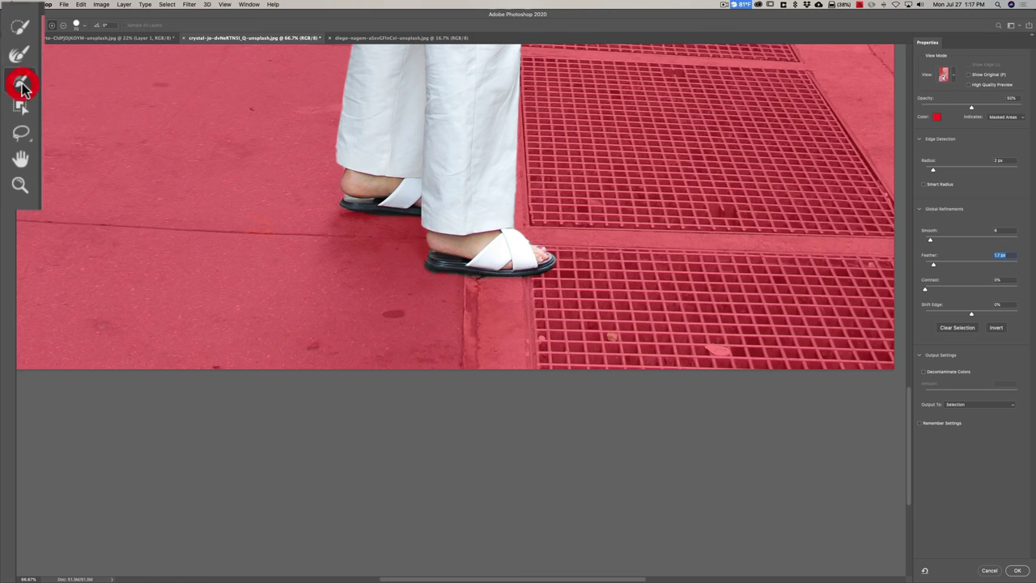
pyautogui.click(64, 26)
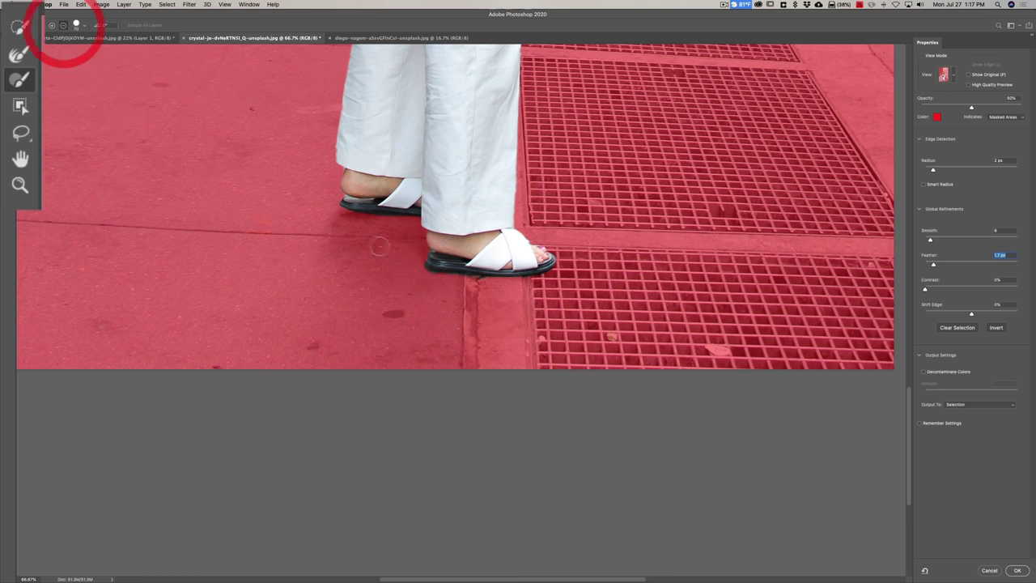
pyautogui.scroll(1, 421, 267)
pyautogui.press('[')
pyautogui.press('[')
pyautogui.press('[')
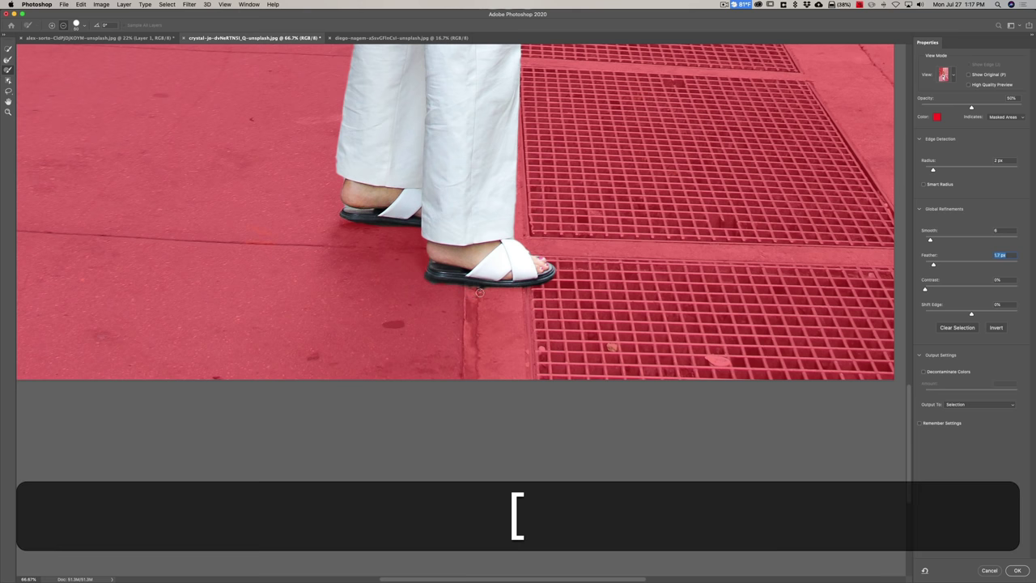
pyautogui.press(']')
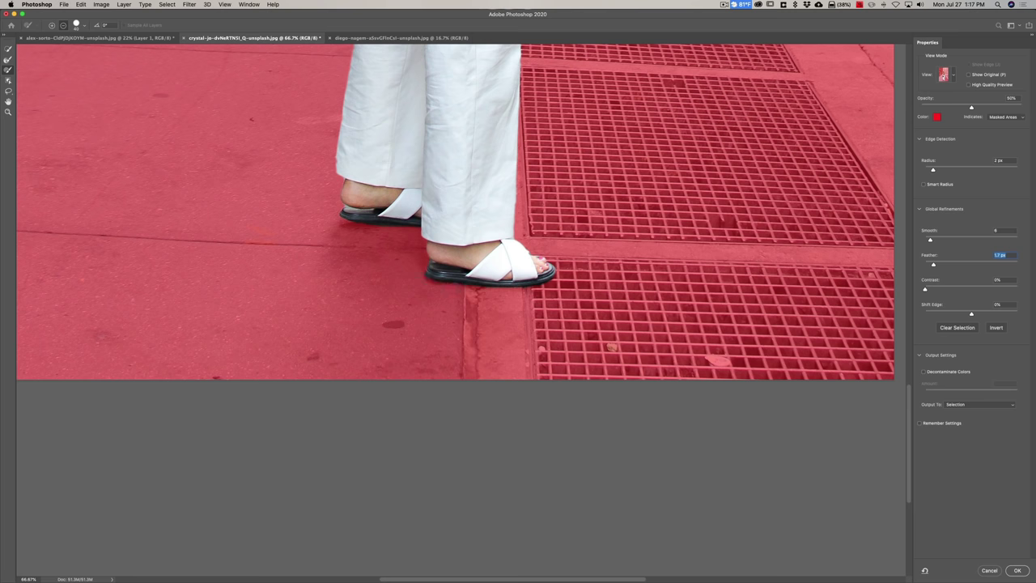
pyautogui.click(444, 286)
pyautogui.click(394, 267)
# - Touch up the edge around the back sandal's heel with the Refine Edge Brush, first in add mode and then in subtract mode
pyautogui.click(7, 60)
pyautogui.press(']')
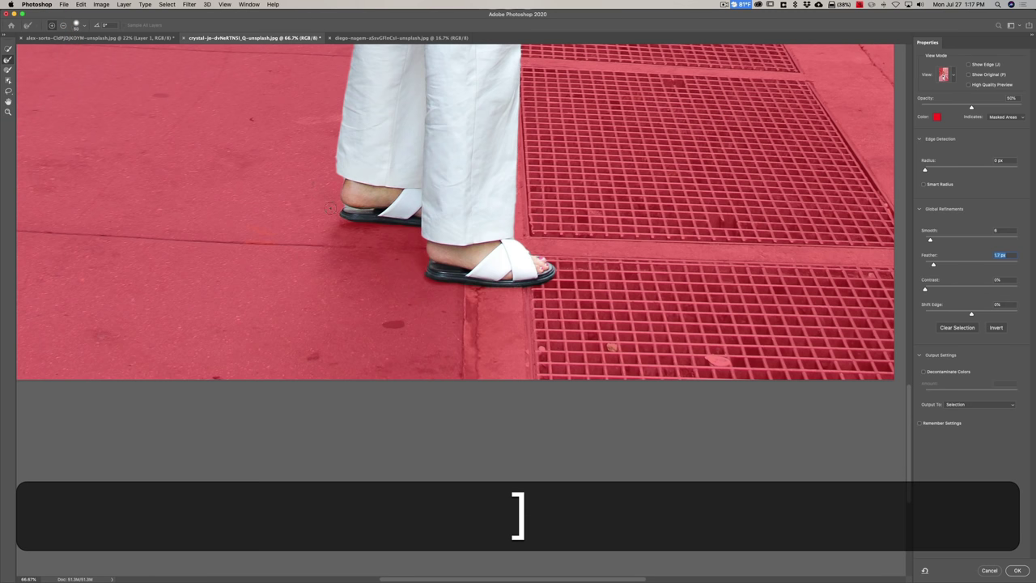
pyautogui.press('[')
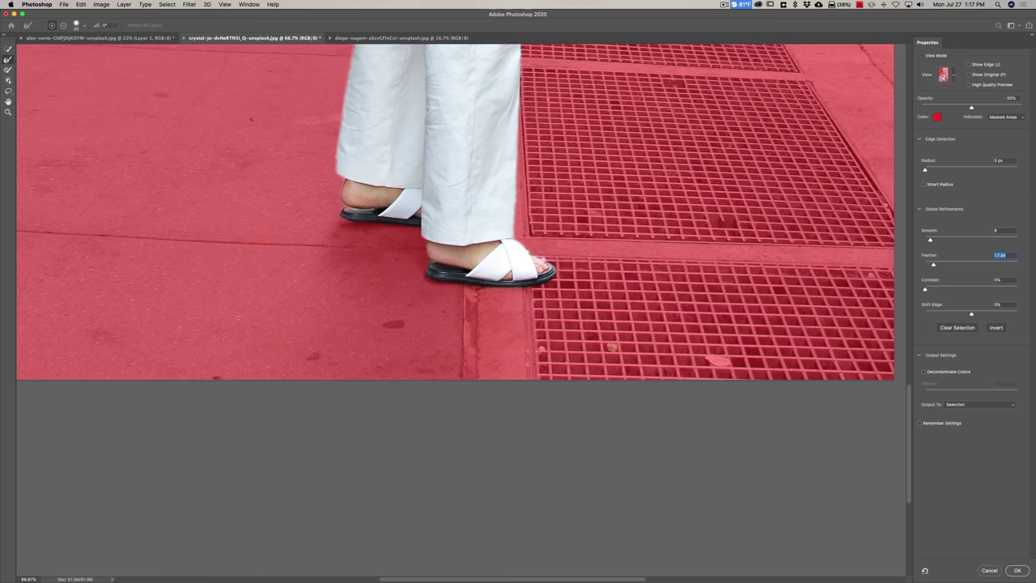
pyautogui.click(342, 207)
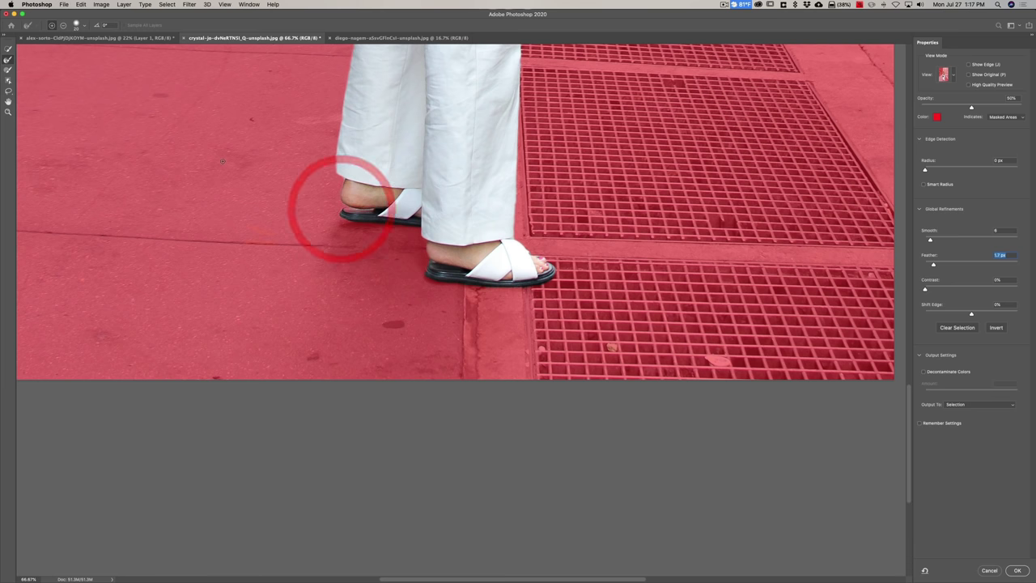
pyautogui.click(63, 25)
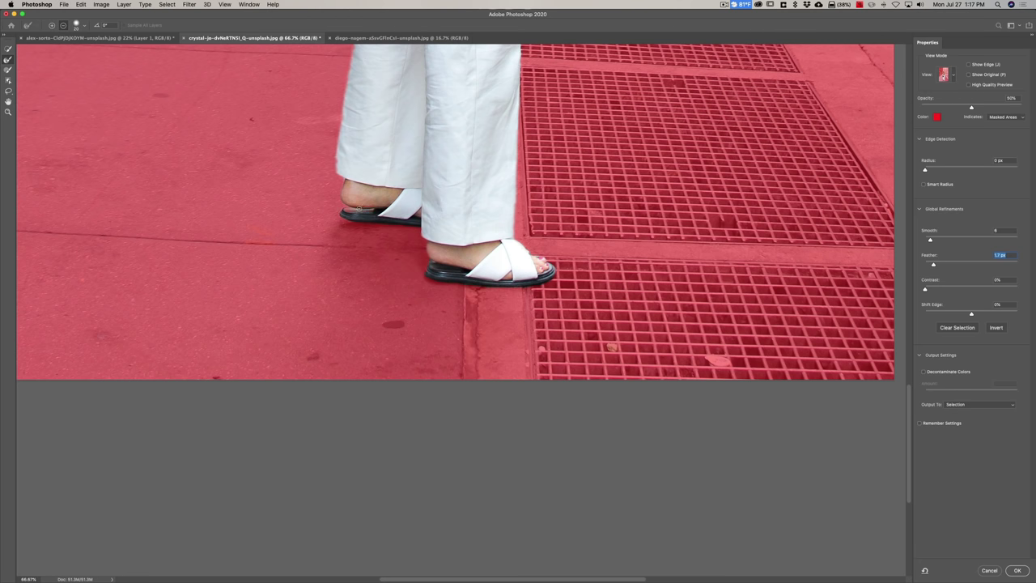
pyautogui.click(349, 207)
pyautogui.click(347, 207)
pyautogui.click(343, 185)
# - Output the refined selection to a new layer with a layer mask
pyautogui.press('super')
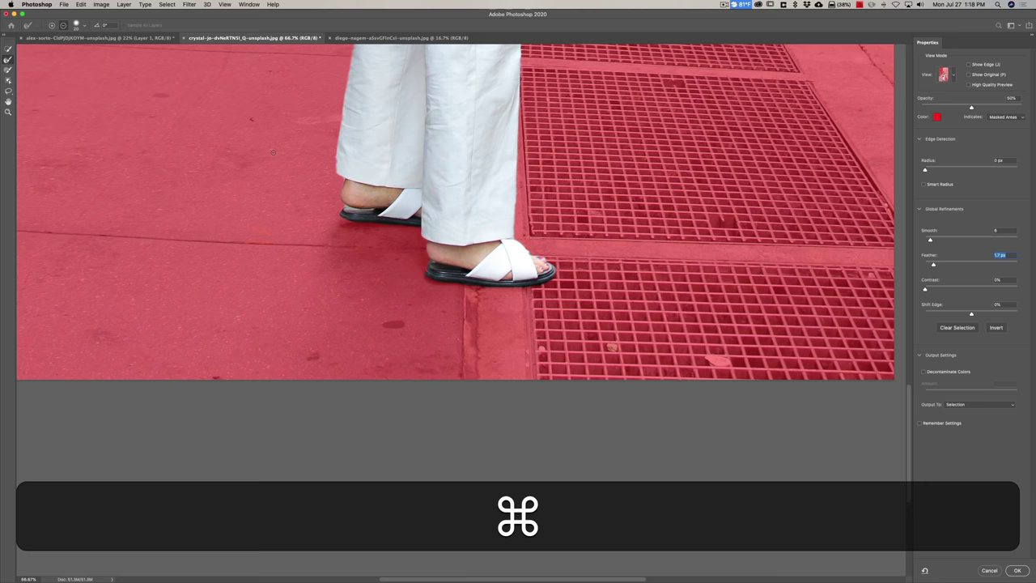
pyautogui.press('super+0')
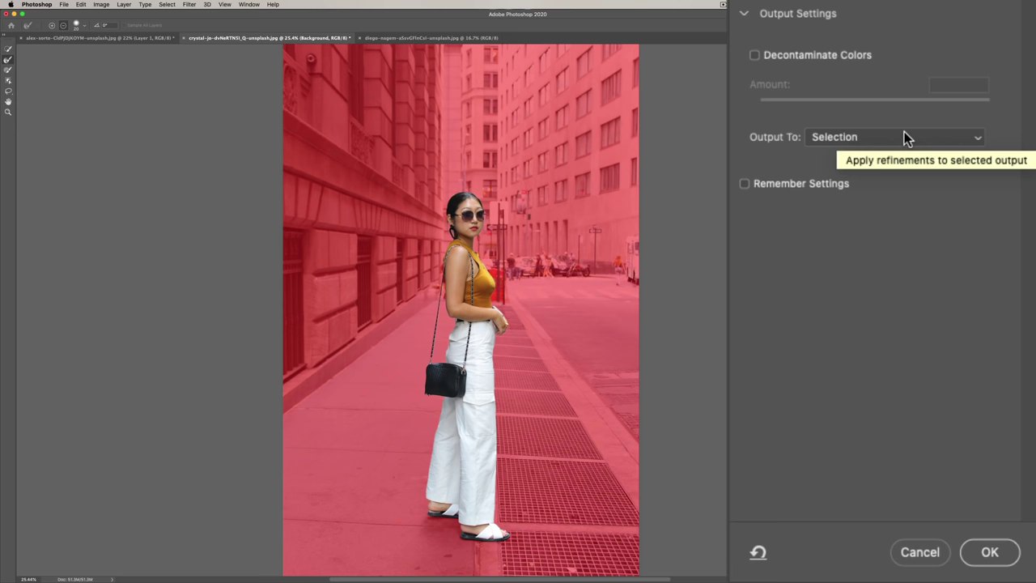
pyautogui.click(904, 136)
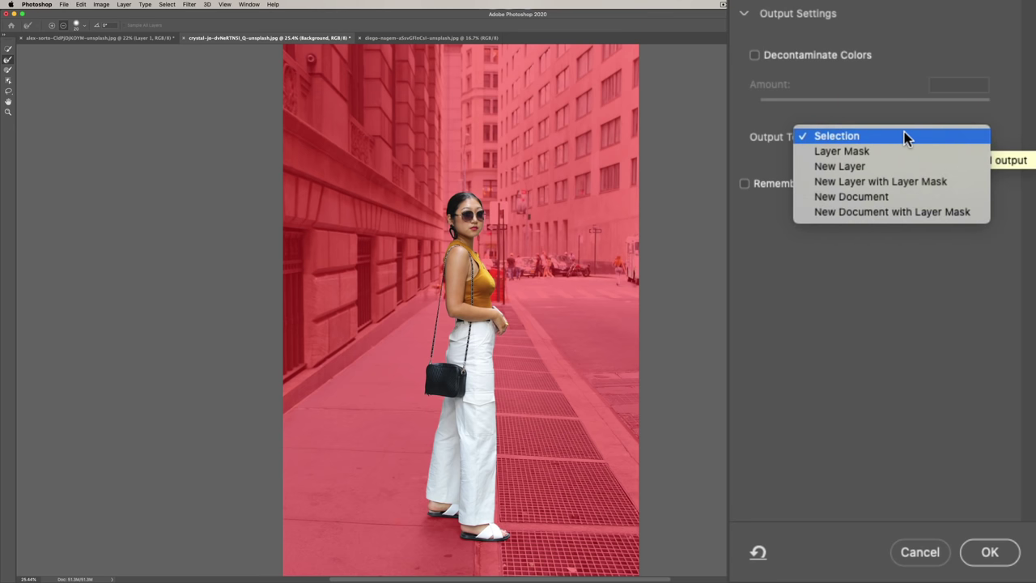
pyautogui.click(904, 181)
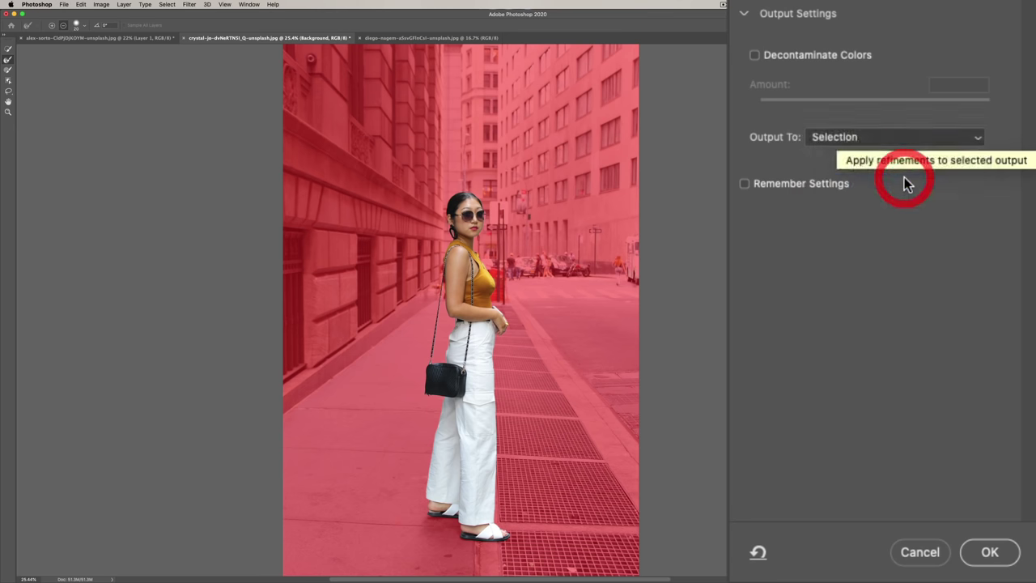
pyautogui.click(990, 552)
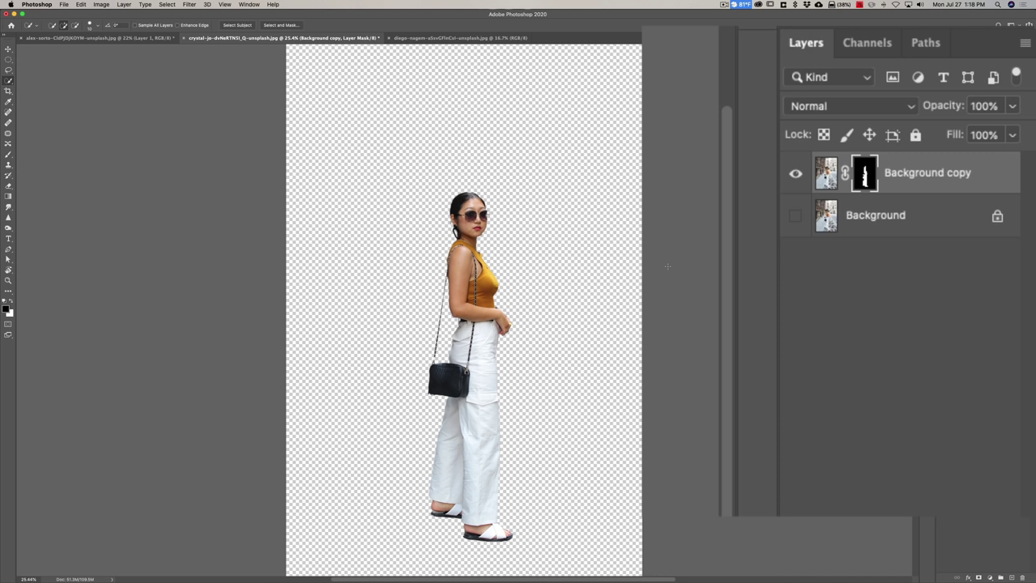
# - Apply the layer mask of Background copy and move the cut-out woman upward on the canvas
pyautogui.rightClick(863, 174)
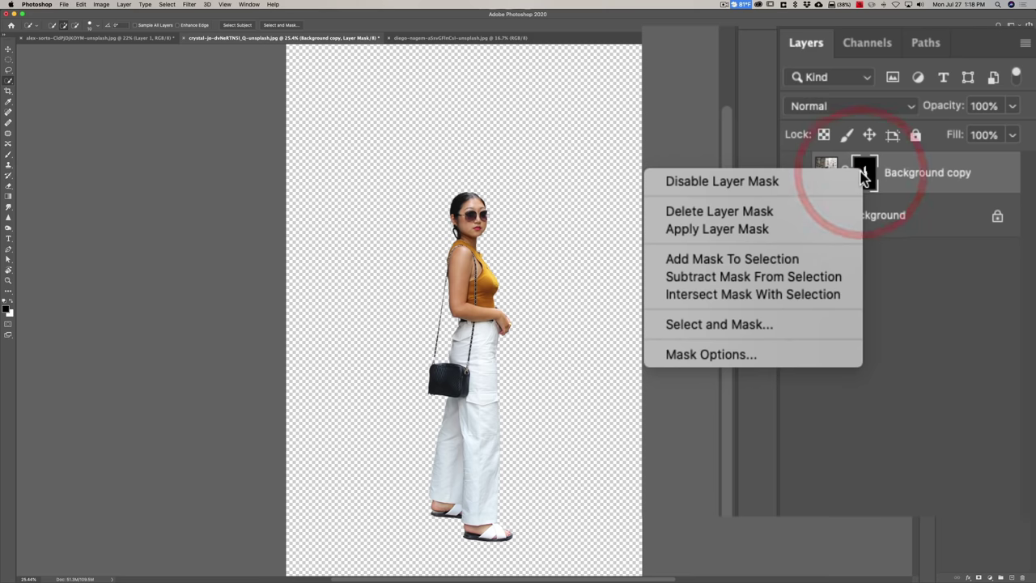
pyautogui.click(799, 229)
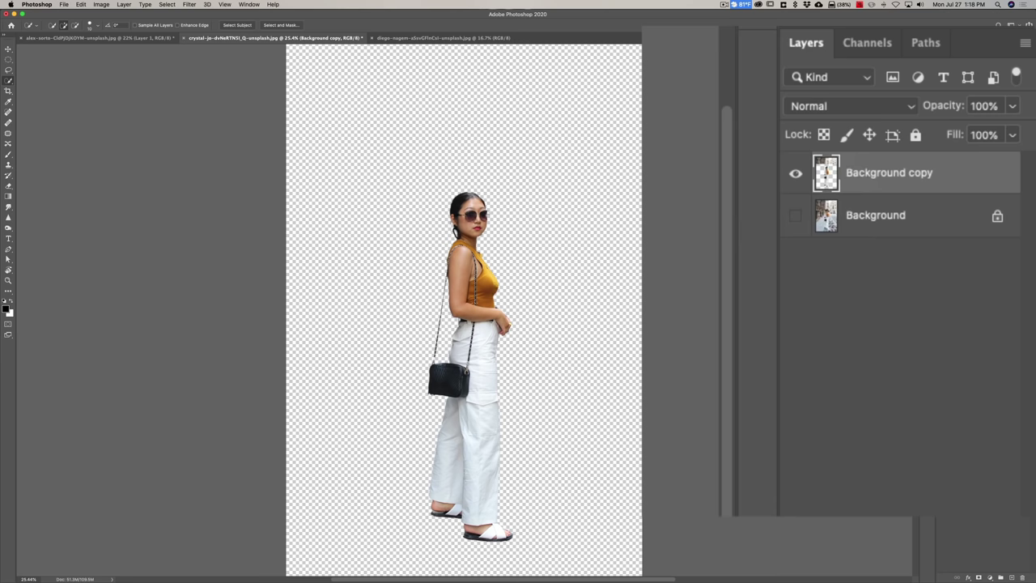
pyautogui.press('v')
pyautogui.moveTo(479, 296); pyautogui.dragTo(477, 261)
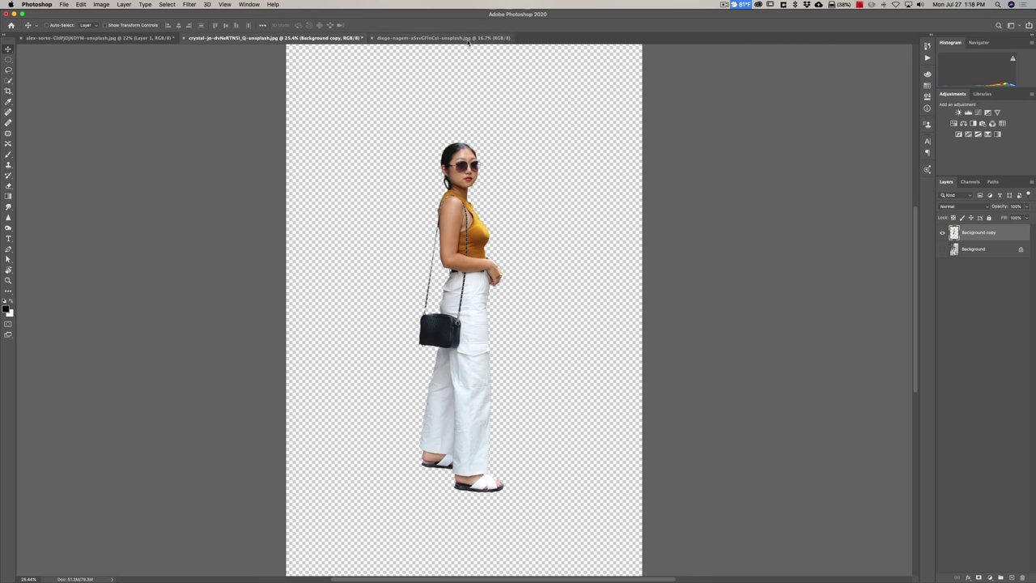
# - Switch to the open photo of the woman in black and select her with Select Subject
pyautogui.click(444, 38)
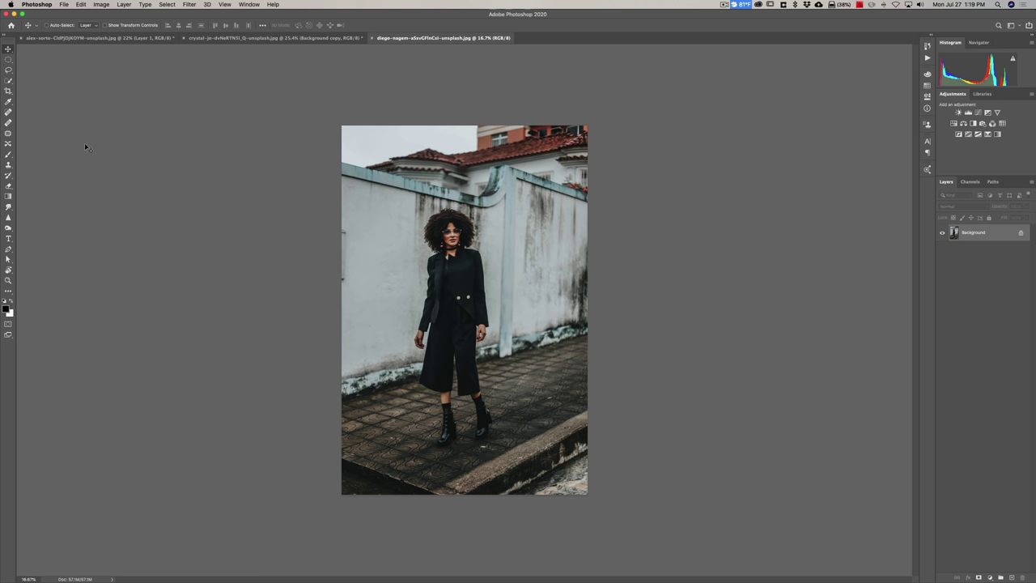
pyautogui.press('w')
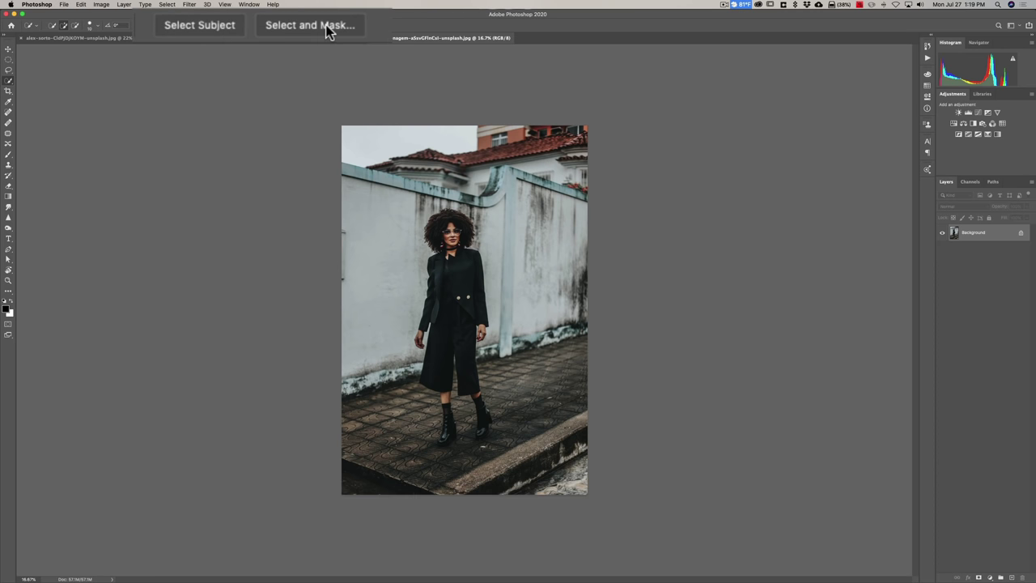
pyautogui.click(233, 29)
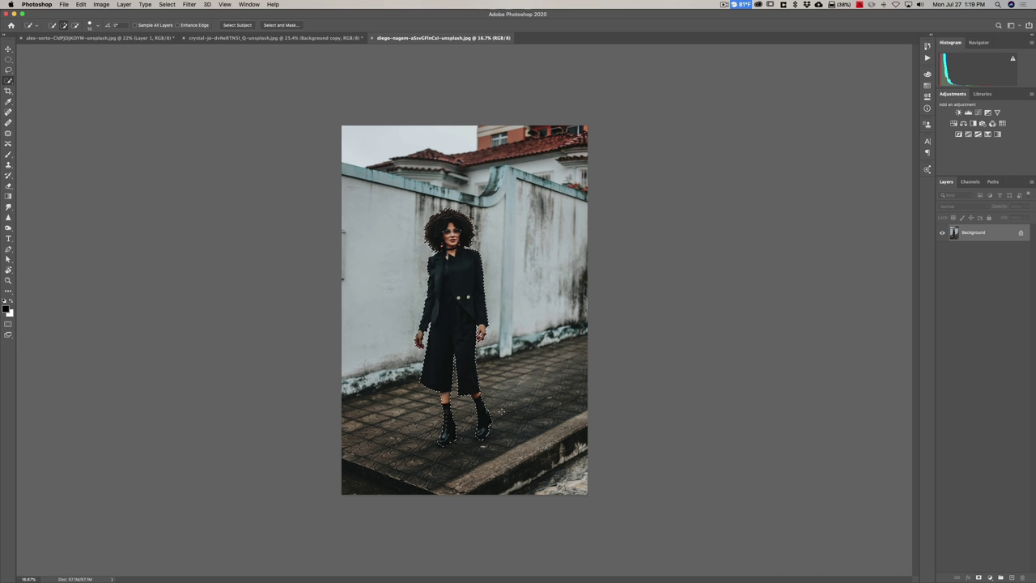
# - Subtract the excess pavement around the rear boot from the selection with the Quick Selection tool and a larger brush
pyautogui.press('super')
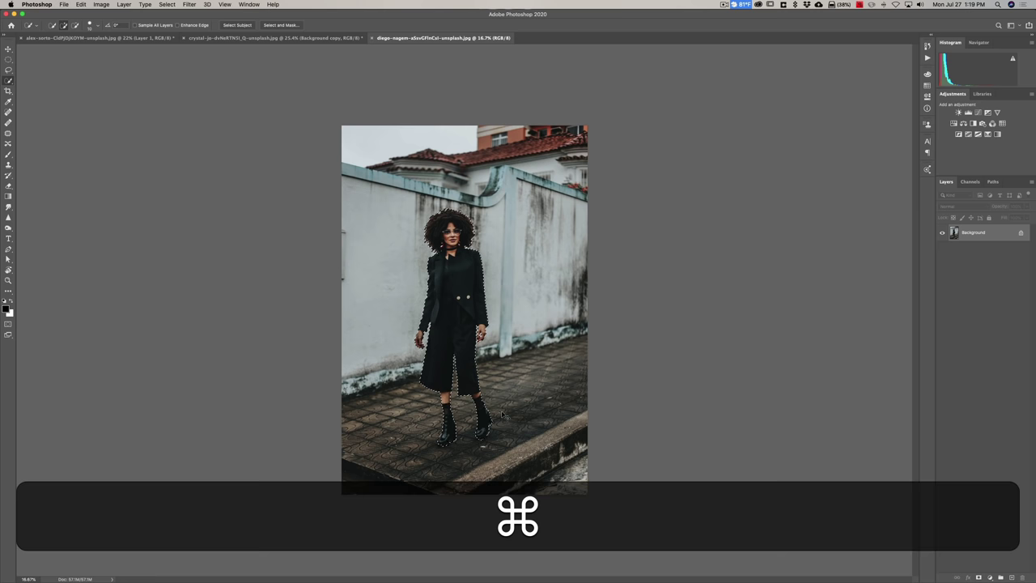
pyautogui.press('super+equal')
pyautogui.press('super+equal')
pyautogui.press('super+equal')
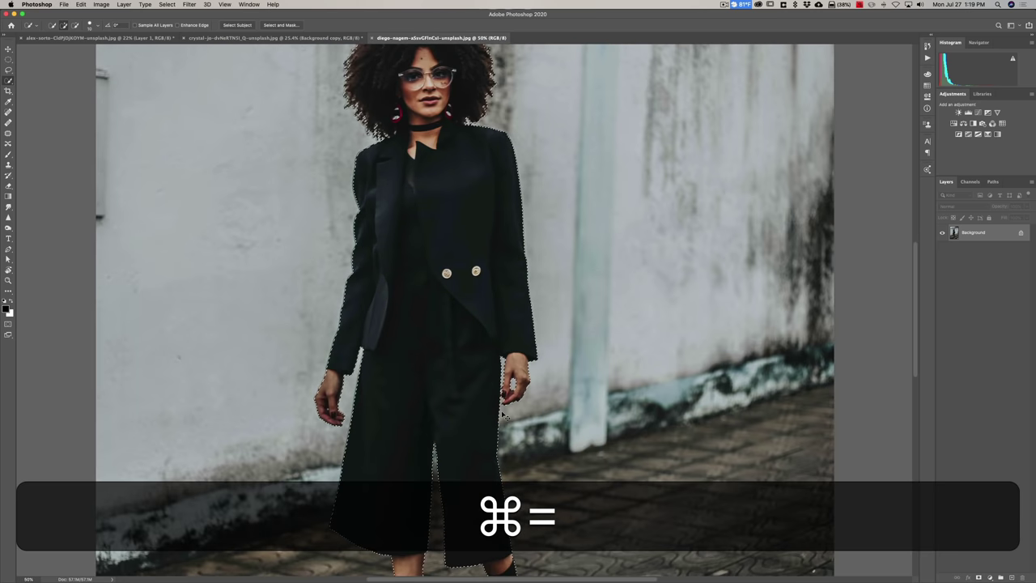
pyautogui.press('super+equal')
pyautogui.press('space')
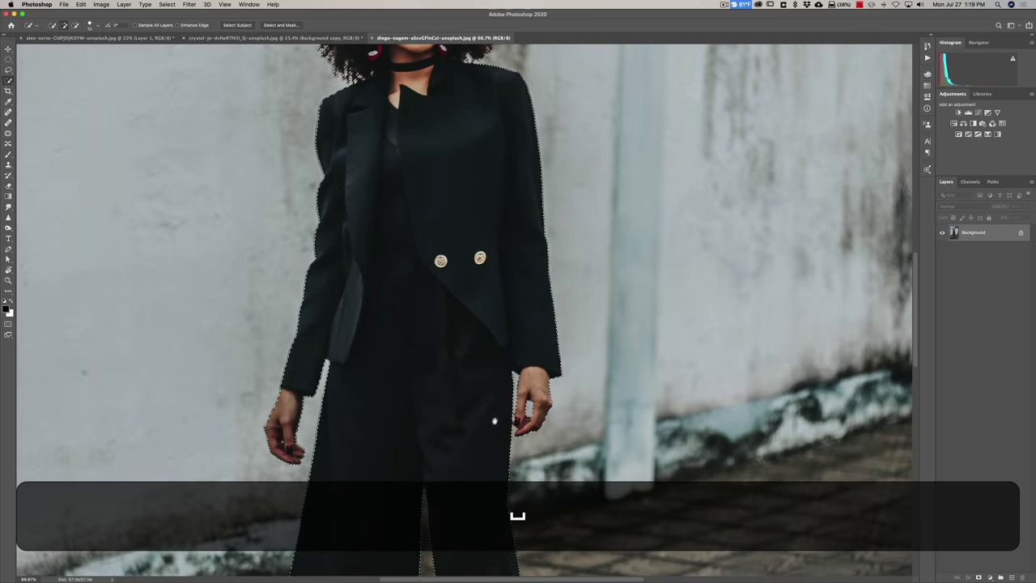
pyautogui.moveTo(494, 420); pyautogui.dragTo(435, 65)
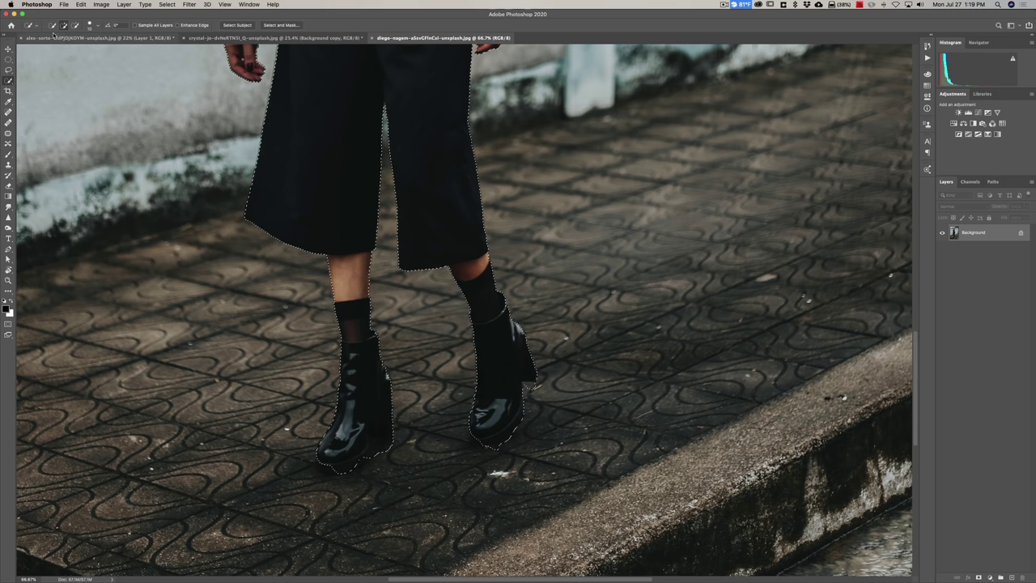
pyautogui.click(75, 25)
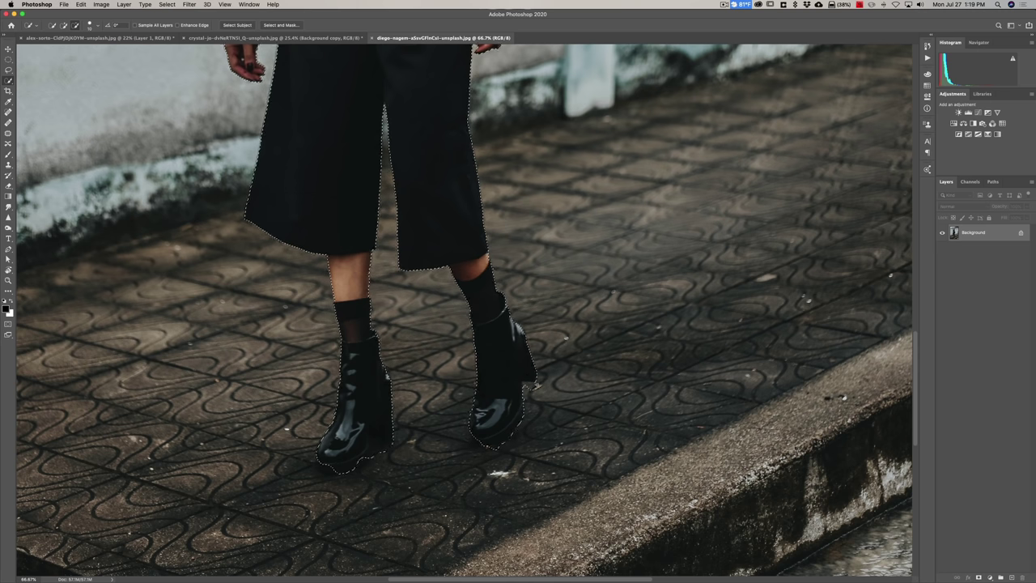
pyautogui.press(']')
pyautogui.click(524, 416)
# - Clean up the selection along the rear boot's sole and toe by switching Quick Selection between add and subtract modes
pyautogui.click(64, 25)
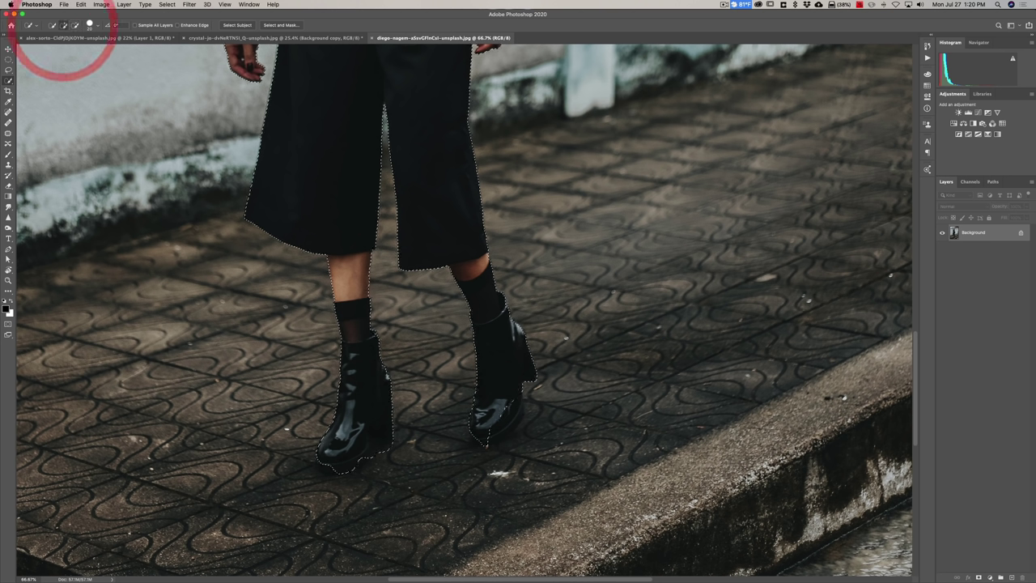
pyautogui.click(53, 25)
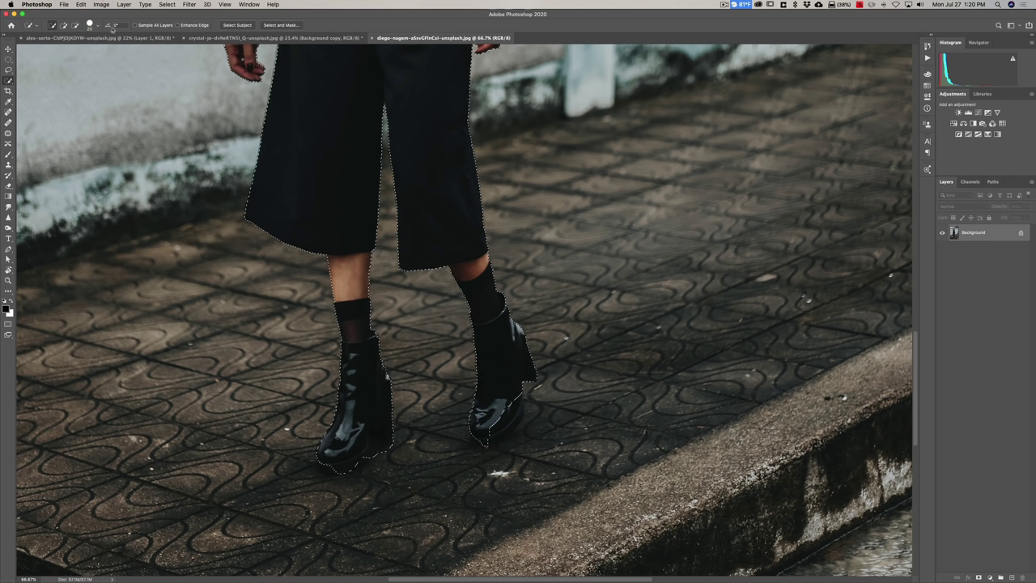
pyautogui.click(64, 25)
pyautogui.press('alt')
pyautogui.press('alt')
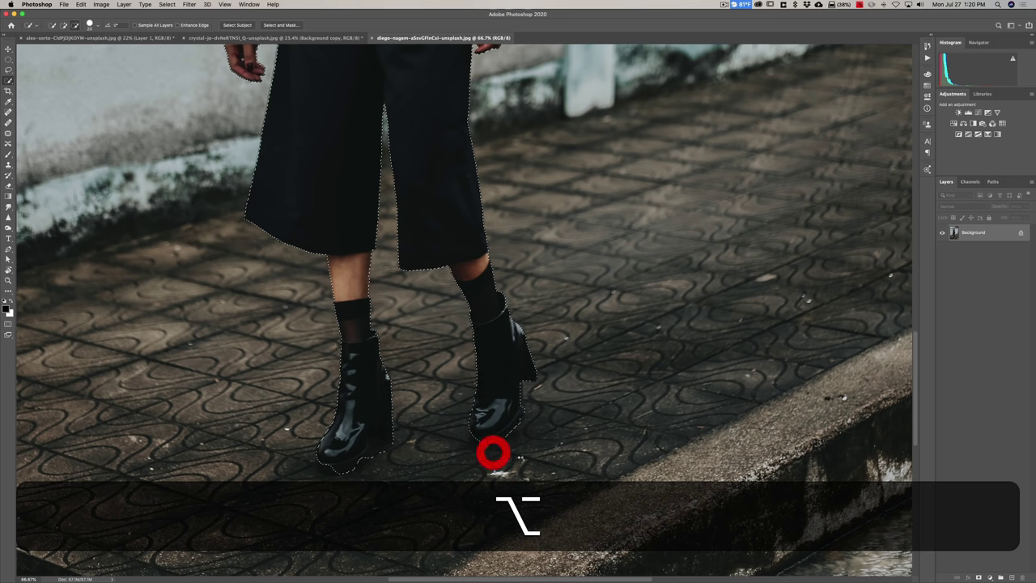
pyautogui.press('alt')
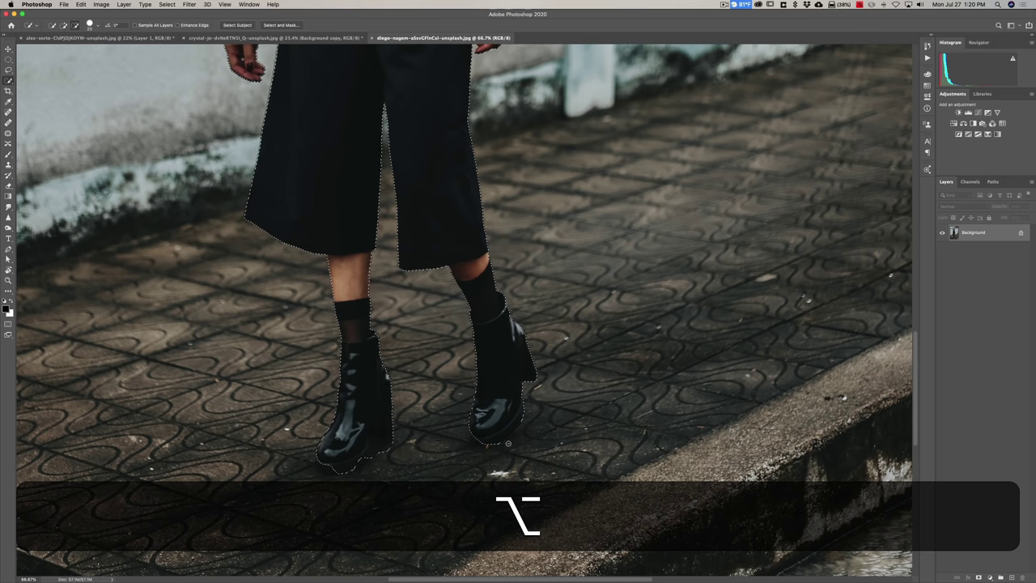
pyautogui.keyDown('alt'); pyautogui.click(494, 445); pyautogui.keyUp('alt')
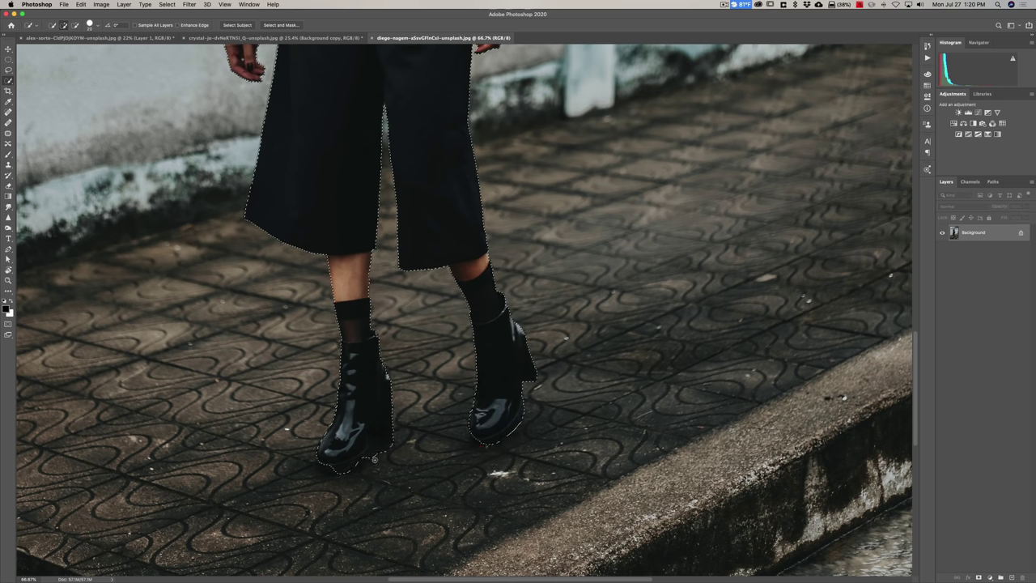
# - Correct the selection around the front boot's sole, toe and ankle using Quick Selection in add and subtract modes
pyautogui.press('alt')
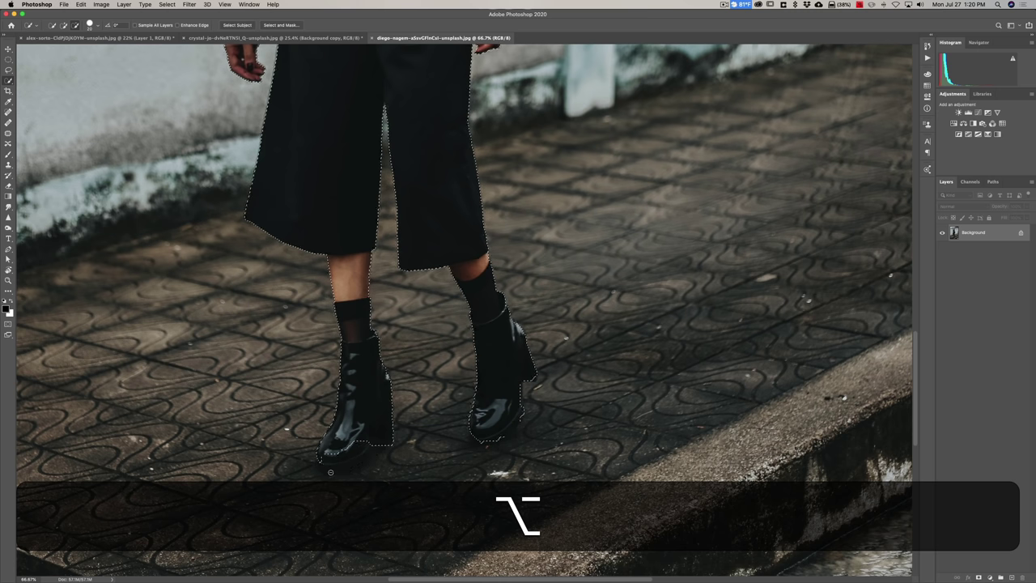
pyautogui.moveTo(326, 470); pyautogui.dragTo(320, 457)
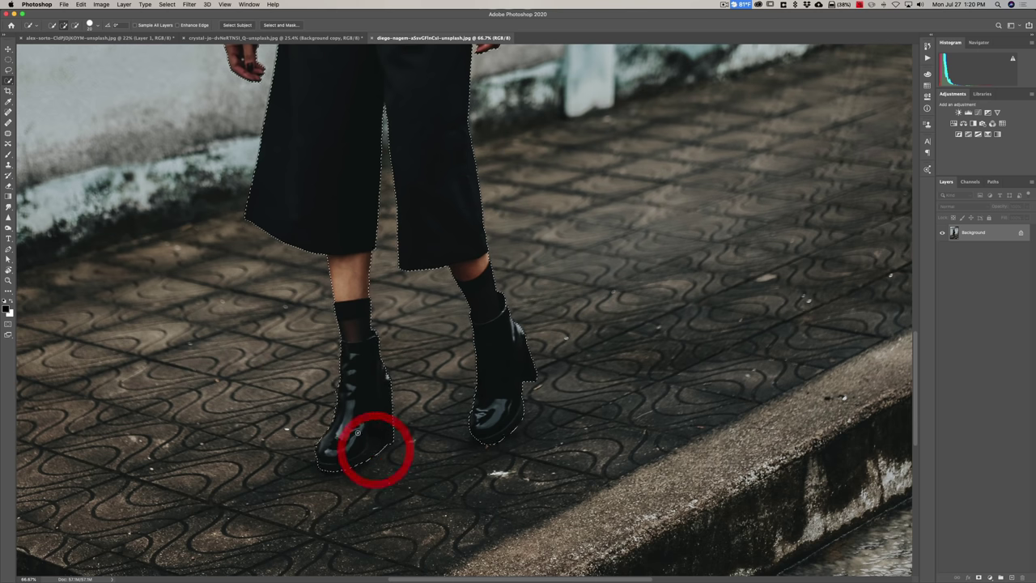
pyautogui.press('alt')
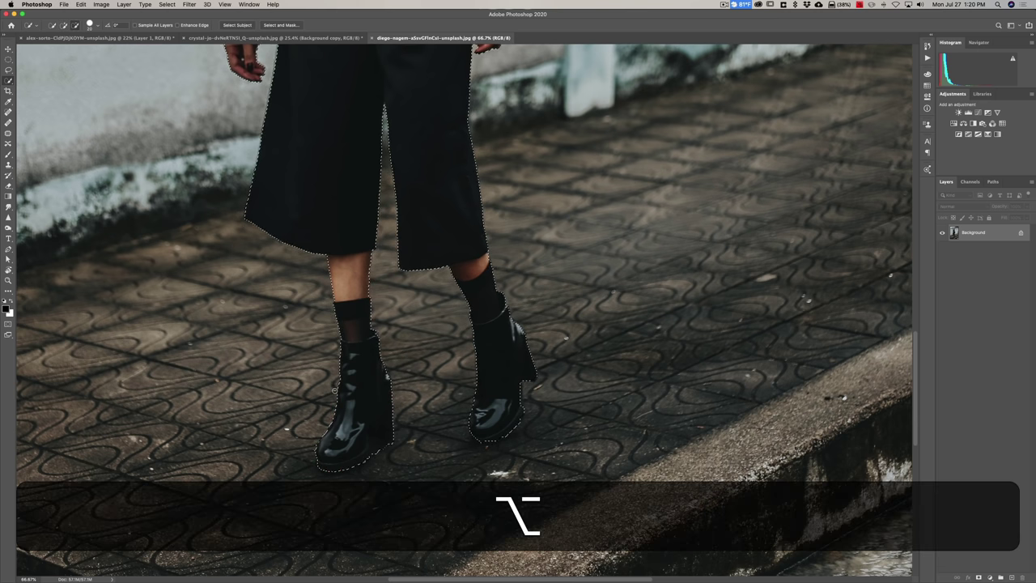
pyautogui.keyDown('alt'); pyautogui.click(333, 393); pyautogui.keyUp('alt')
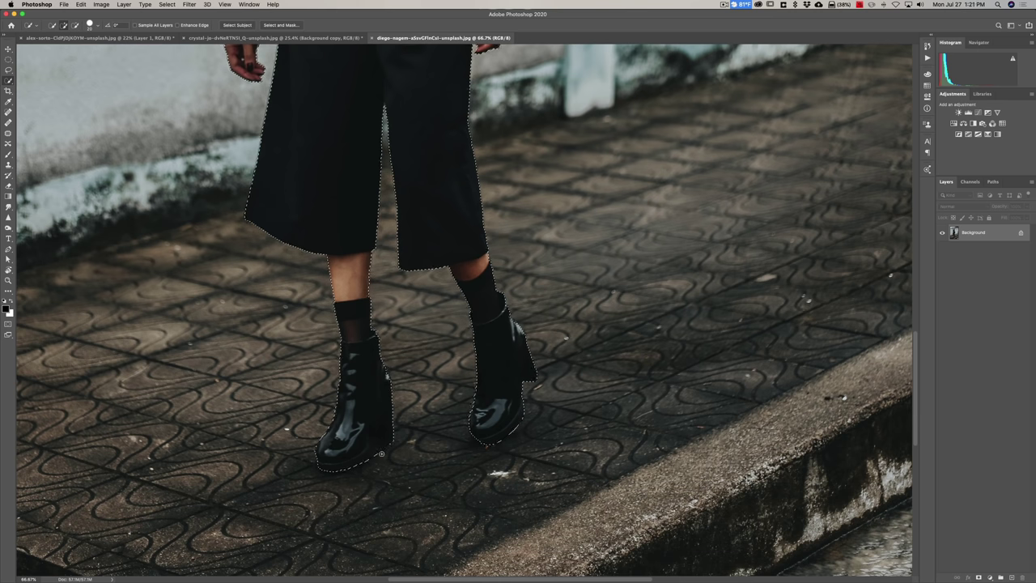
# - Check the selection up to the woman's hair and open it in Select and Mask
pyautogui.scroll(10, 381, 453)
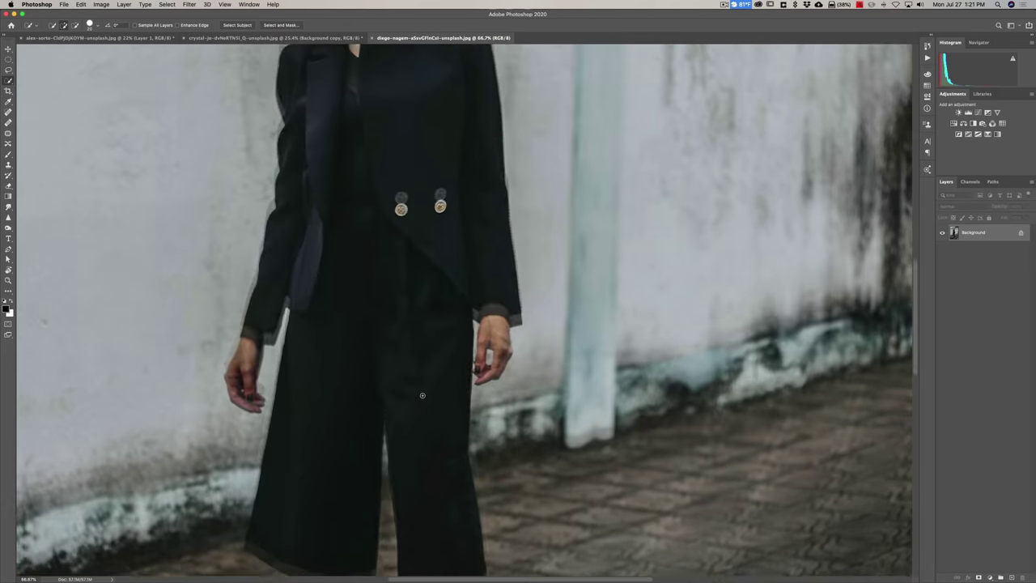
pyautogui.scroll(8, 476, 381)
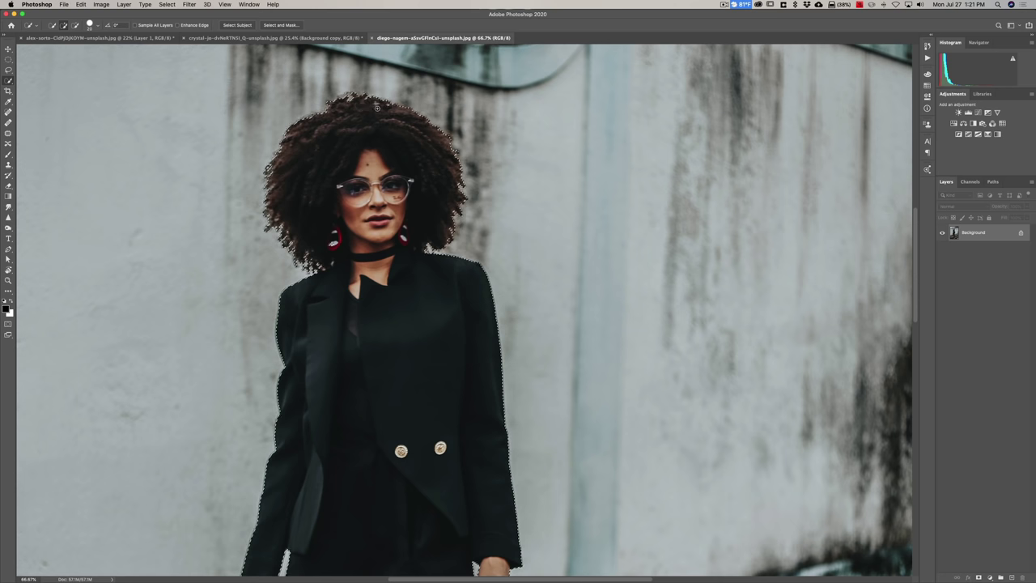
pyautogui.scroll(-2, 366, 102)
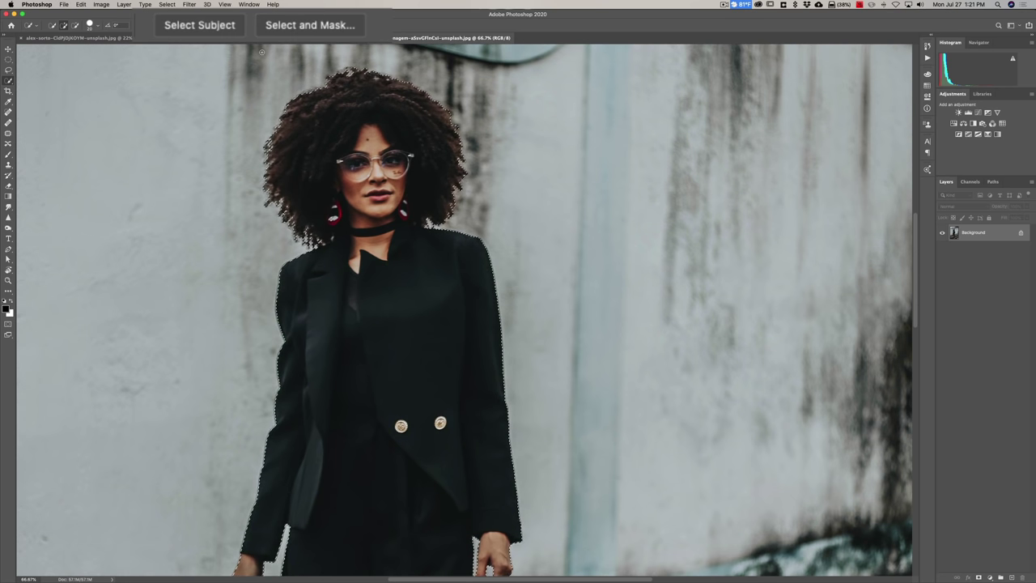
pyautogui.click(289, 27)
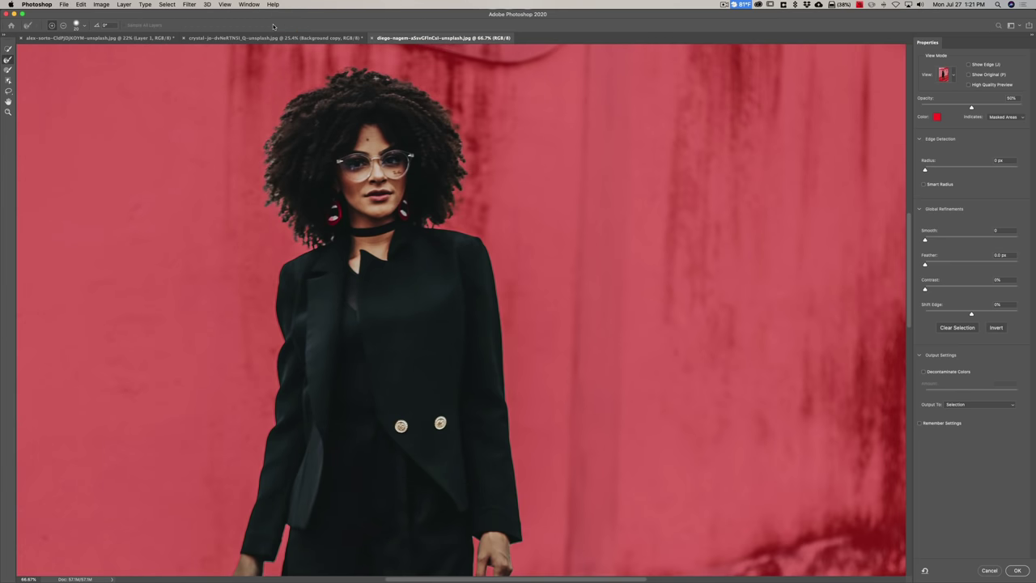
# - Refine the left edge of the woman's curly hair with an enlarged Refine Edge Brush
pyautogui.press('super')
pyautogui.press('super+0')
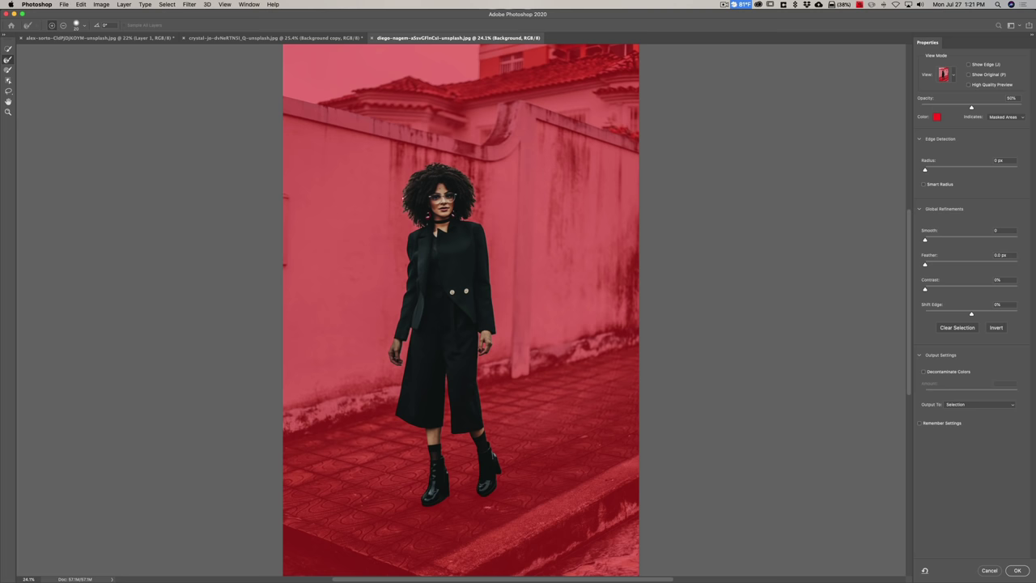
pyautogui.press('super+equal')
pyautogui.press('super+equal')
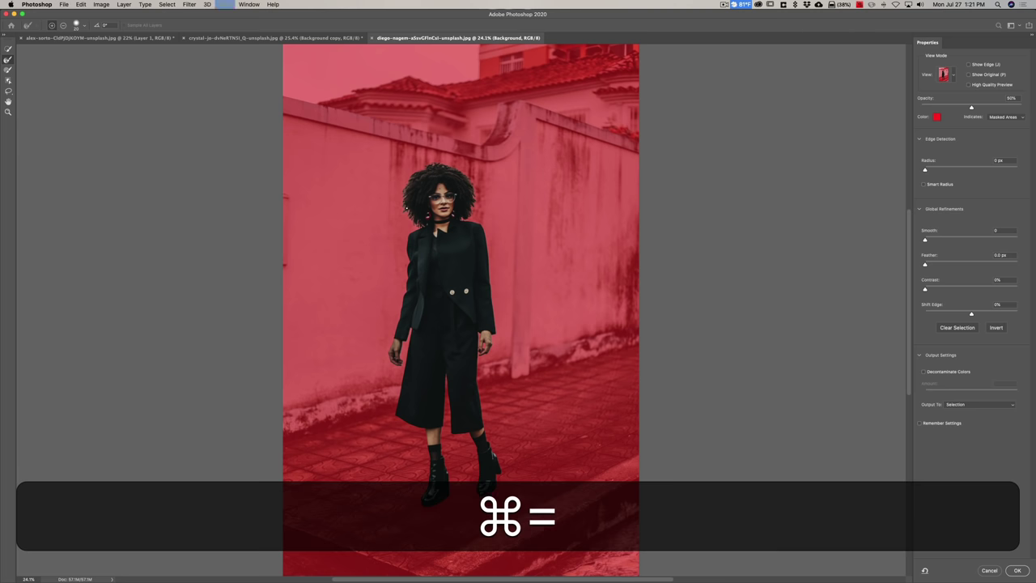
pyautogui.press('super+equal')
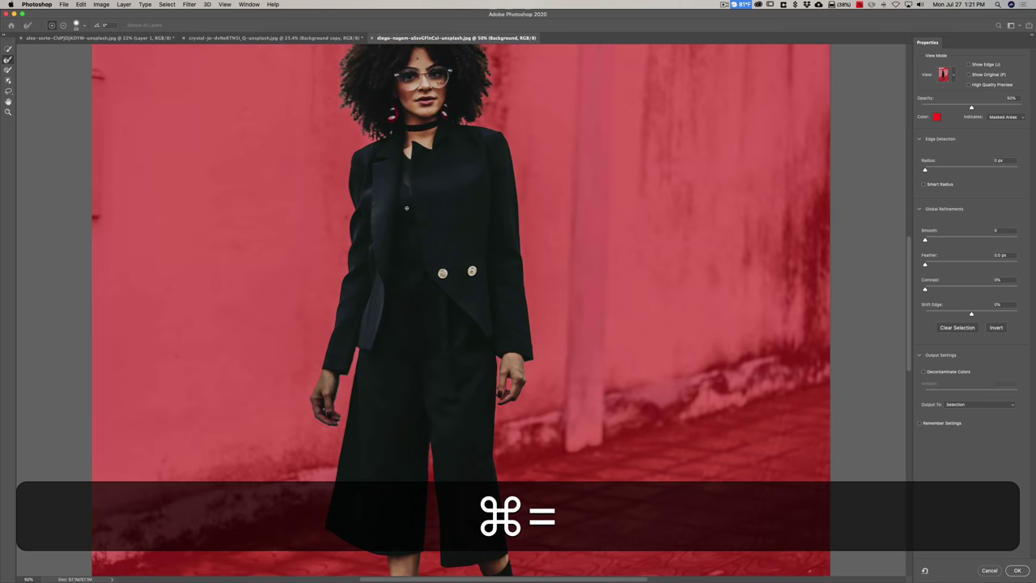
pyautogui.press('space')
pyautogui.moveTo(421, 173); pyautogui.dragTo(441, 328)
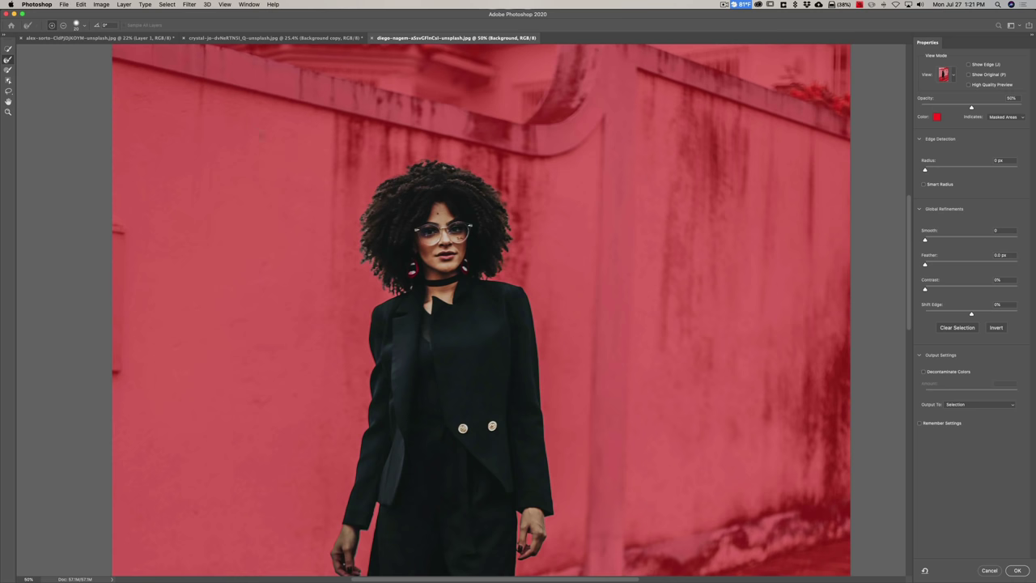
pyautogui.press(']')
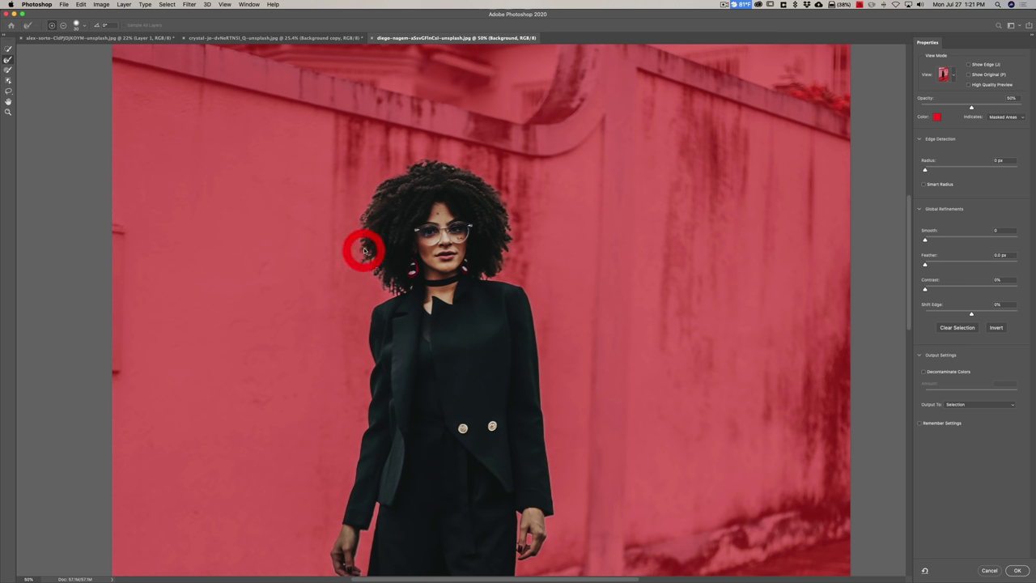
pyautogui.moveTo(363, 250); pyautogui.dragTo(405, 251)
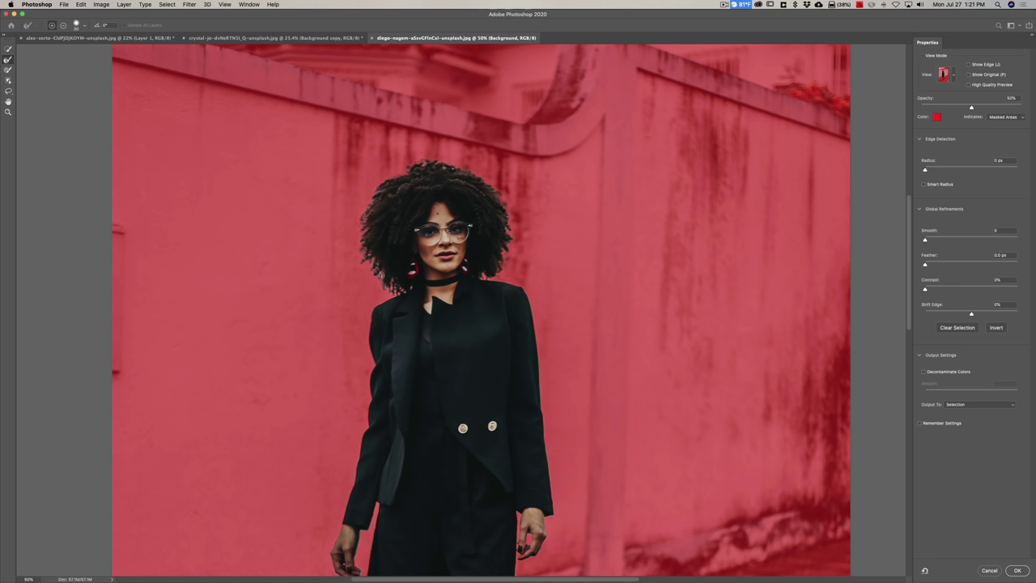
pyautogui.moveTo(395, 288); pyautogui.dragTo(408, 288)
# - Set the edge detection Radius to 2 px, Smooth to 5 and Feather to 1.1 px
pyautogui.click(933, 171)
pyautogui.moveTo(925, 240); pyautogui.dragTo(928, 241)
pyautogui.click(929, 239)
pyautogui.moveTo(925, 265); pyautogui.dragTo(930, 265)
# - Refine the remaining hair edges with the Refine Edge Brush and paint the glasses area into the selection with the Brush tool
pyautogui.click(407, 287)
pyautogui.click(484, 272)
pyautogui.moveTo(446, 166)
pyautogui.mouseDown()
pyautogui.moveTo(458, 162)
pyautogui.moveTo(509, 231)
pyautogui.mouseUp()
pyautogui.click(8, 69)
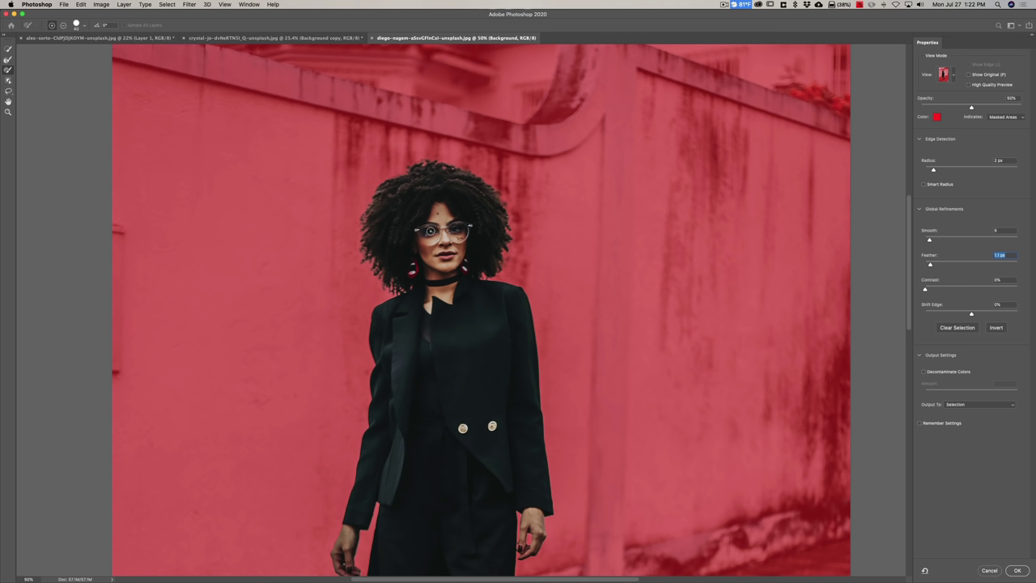
pyautogui.click(429, 233)
# - Adjust the brush size and refine the edge beside the front boot's toe with the Refine Edge Brush
pyautogui.click(9, 59)
pyautogui.scroll(-8, 378, 246)
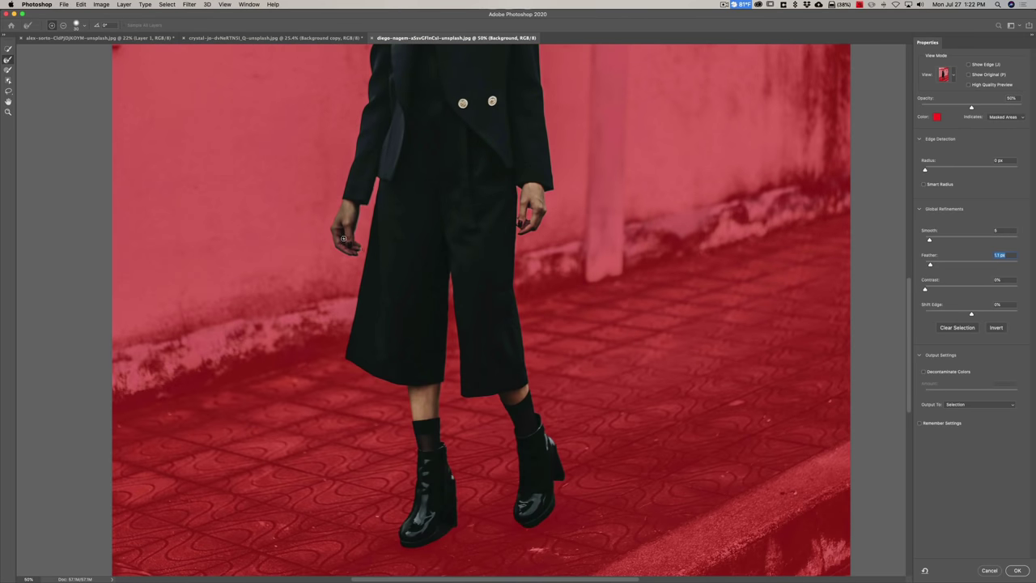
pyautogui.press('[')
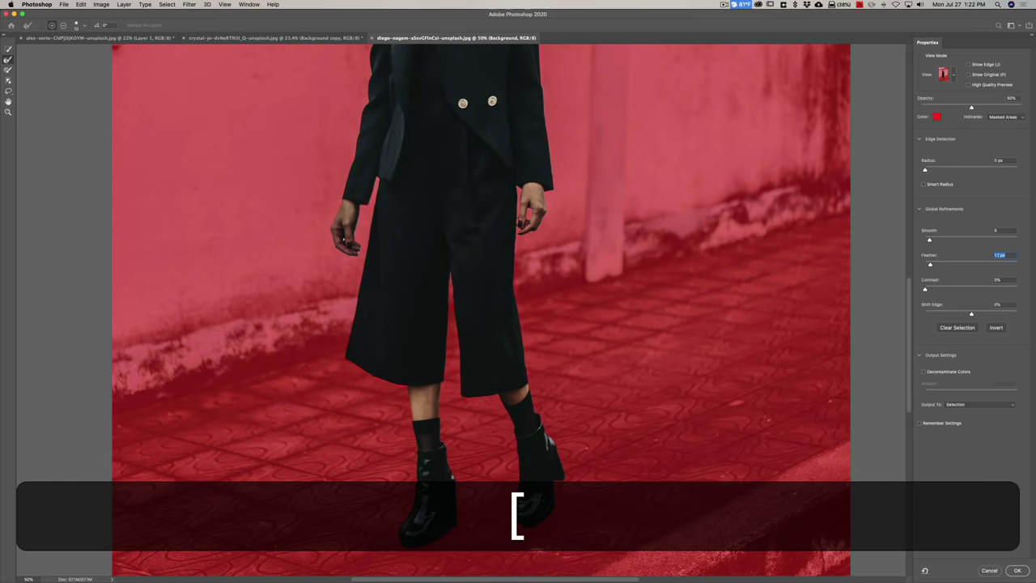
pyautogui.scroll(-2, 336, 235)
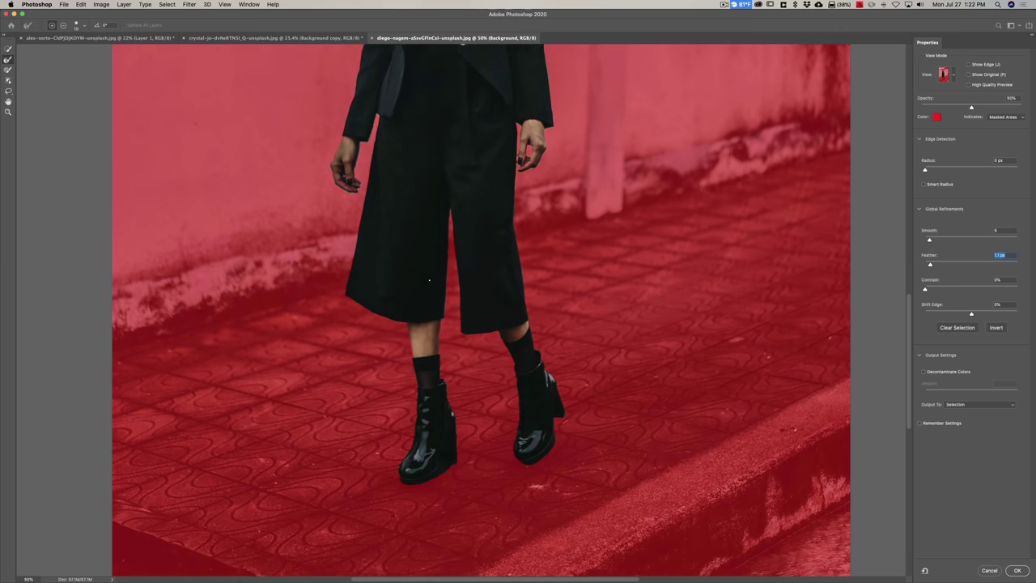
pyautogui.scroll(-2, 429, 280)
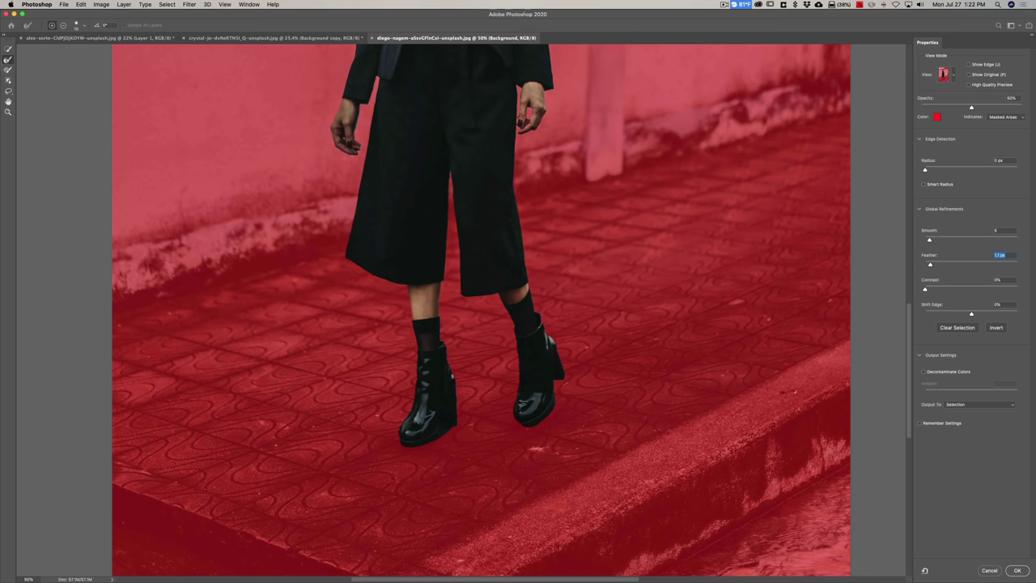
pyautogui.press(']')
pyautogui.moveTo(384, 419); pyautogui.dragTo(387, 417)
# - Paint the pavement around the front boot out of the selection using the Brush tool in subtract mode
pyautogui.click(7, 70)
pyautogui.click(396, 418)
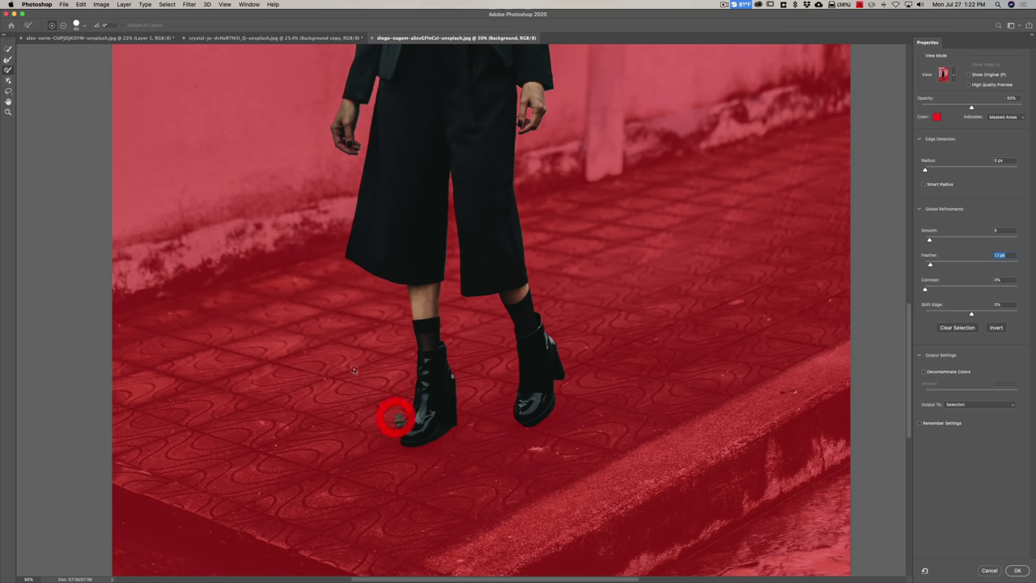
pyautogui.press('super+z')
pyautogui.click(62, 26)
pyautogui.moveTo(393, 416)
pyautogui.mouseDown()
pyautogui.moveTo(421, 416)
pyautogui.moveTo(371, 403)
pyautogui.mouseUp()
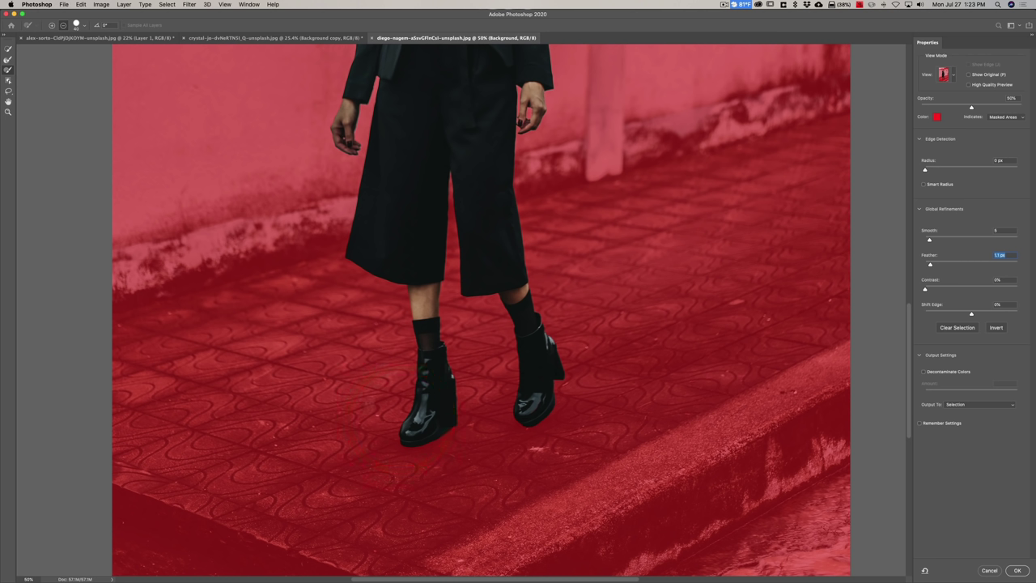
pyautogui.click(446, 427)
pyautogui.click(362, 452)
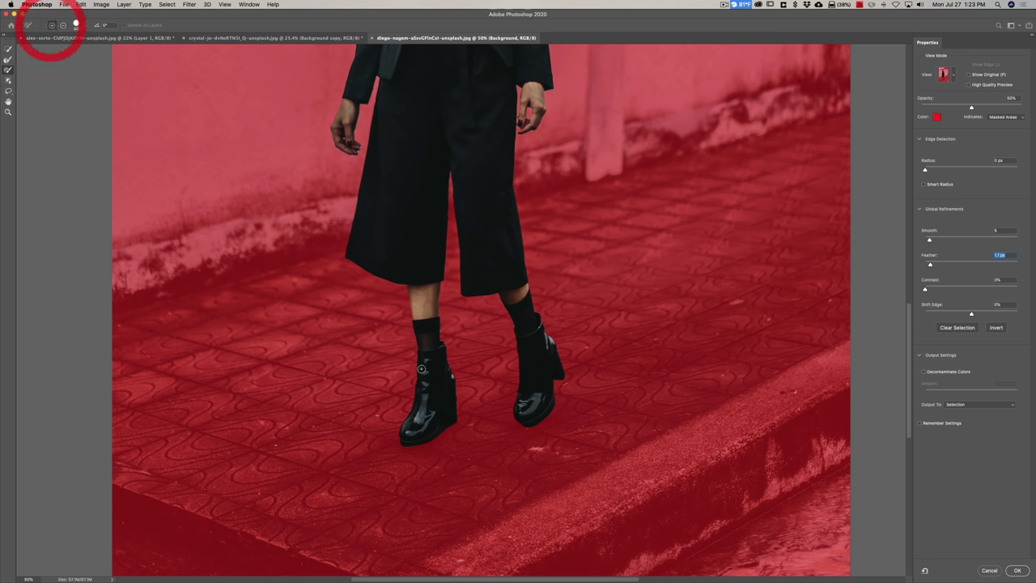
# - Paint the front boot's sole and heel into the selection in add mode, and subtract the pavement just beyond the heel
pyautogui.click(417, 438)
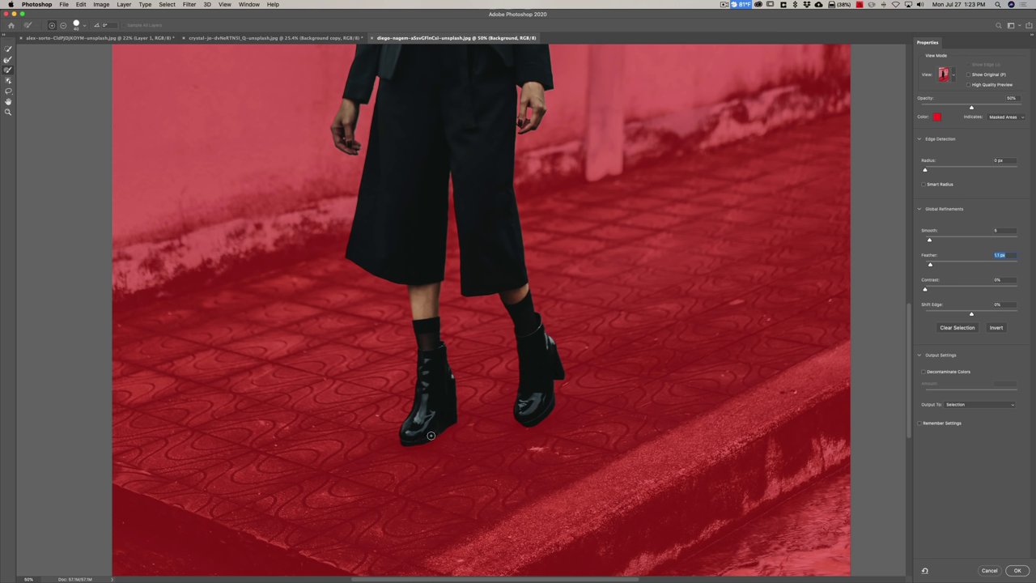
pyautogui.click(430, 436)
pyautogui.keyDown('shift'); pyautogui.click(448, 421); pyautogui.keyUp('shift')
pyautogui.click(63, 26)
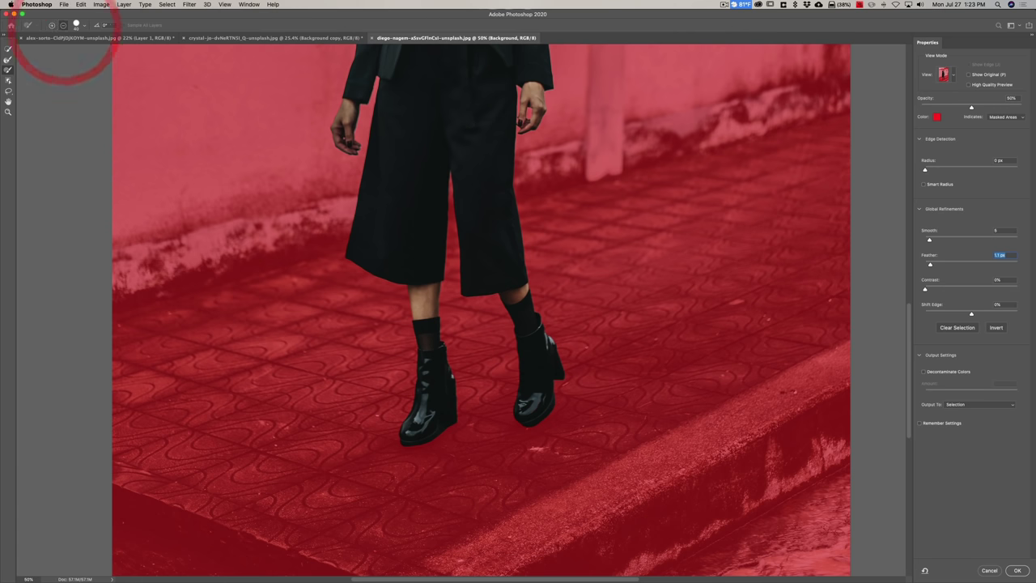
pyautogui.click(462, 433)
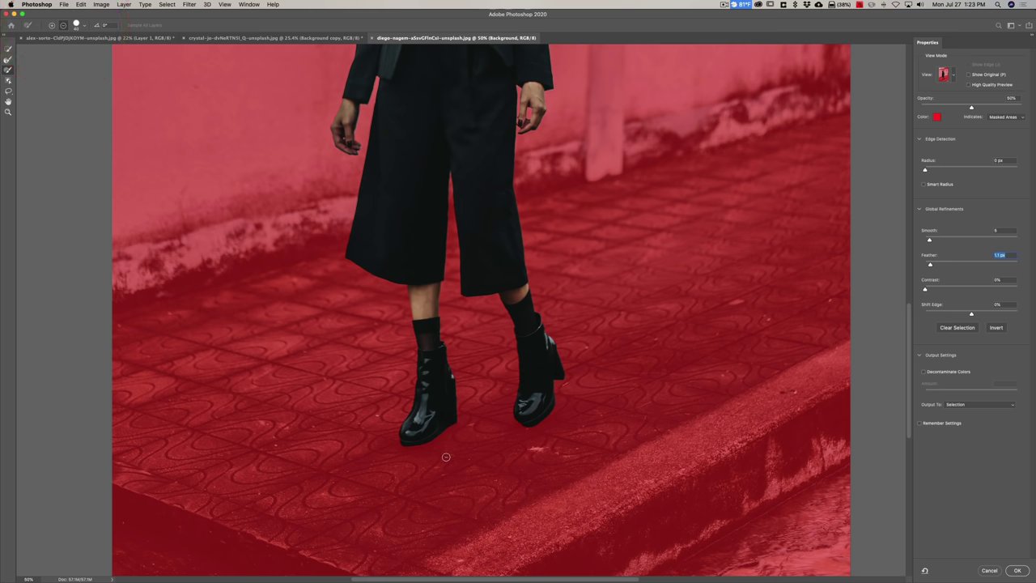
# - Fit the whole image in view and accept the Select and Mask refinements, outputting the result as a selection
pyautogui.press('shift')
pyautogui.scroll(5, 493, 255)
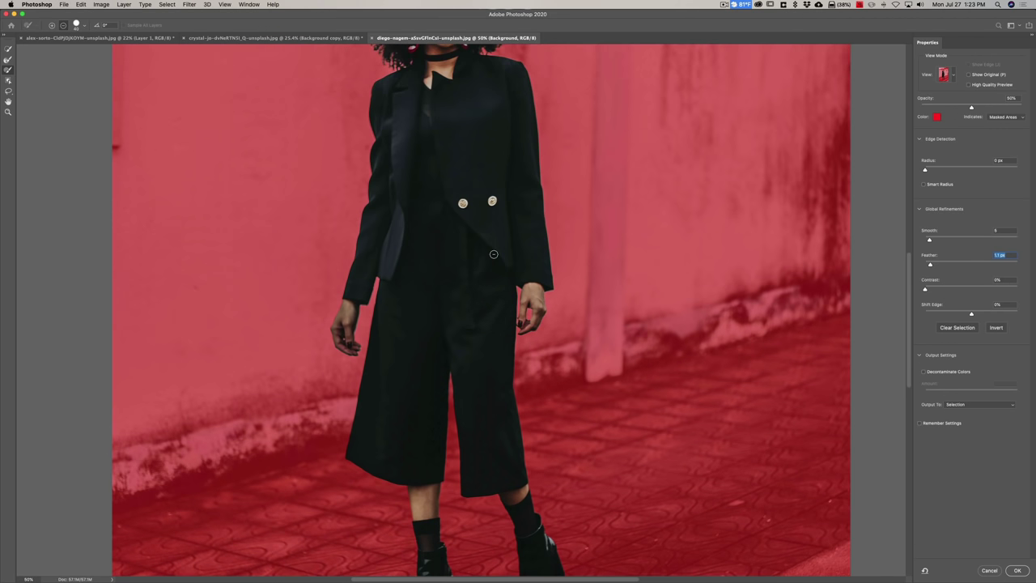
pyautogui.press('super')
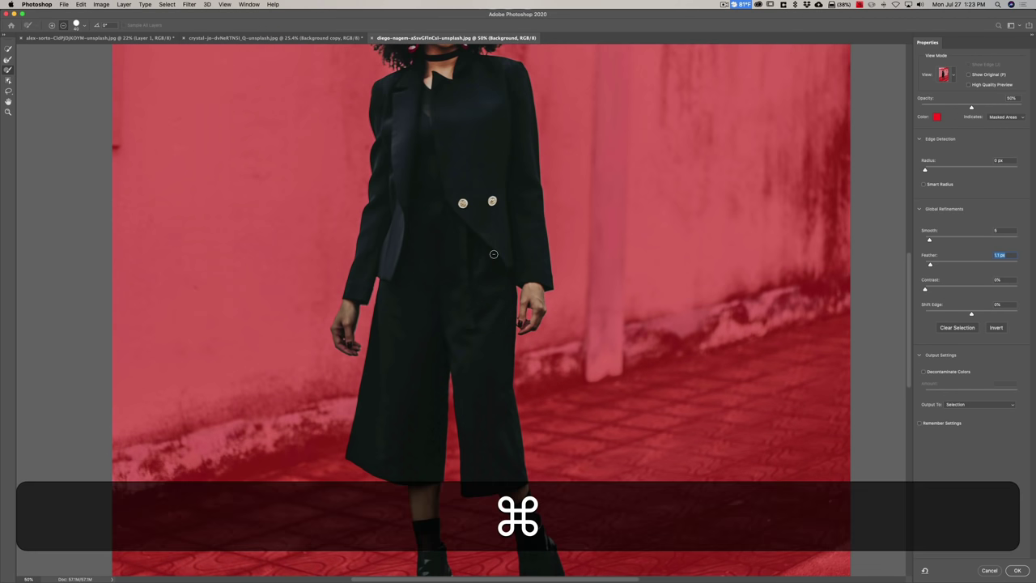
pyautogui.press('super+0')
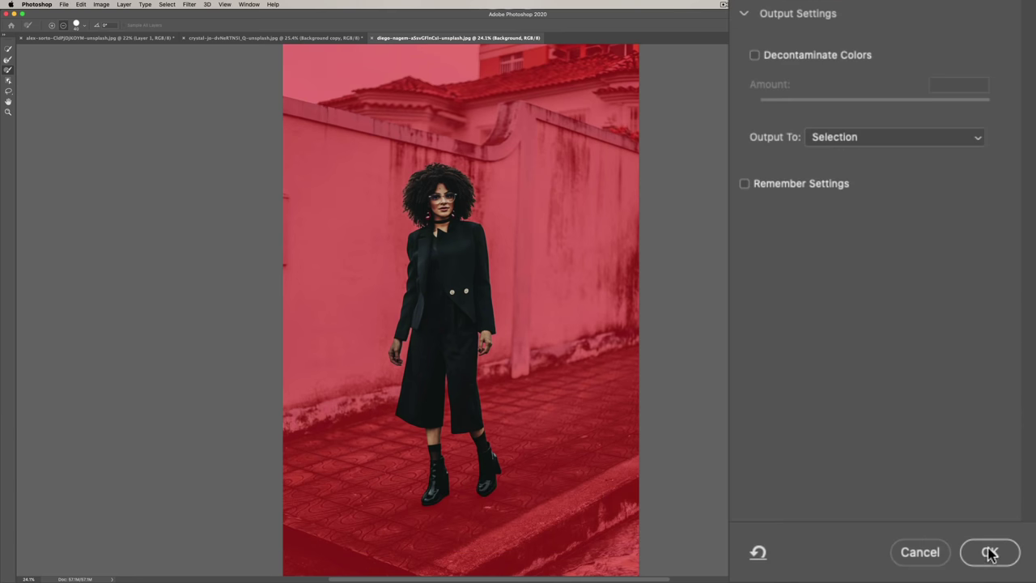
pyautogui.click(988, 553)
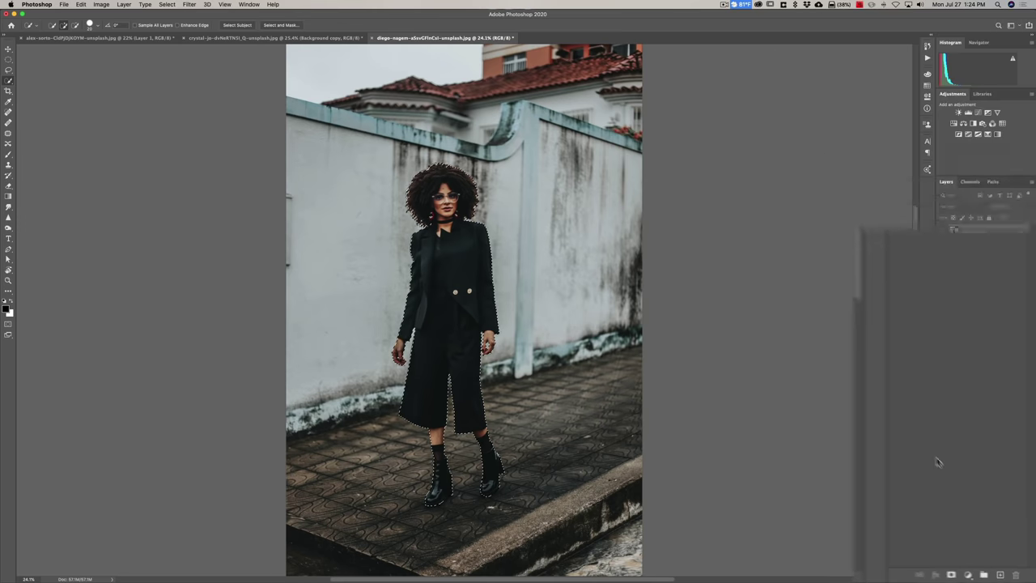
# - Copy the selected woman onto a new layer and hide the Background layer
pyautogui.press('super+j')
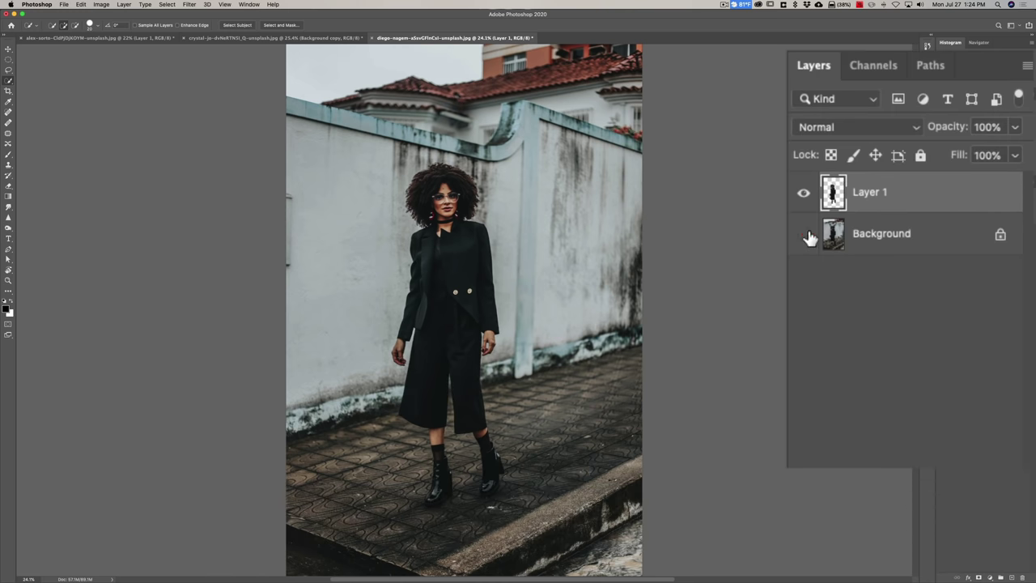
pyautogui.click(805, 234)
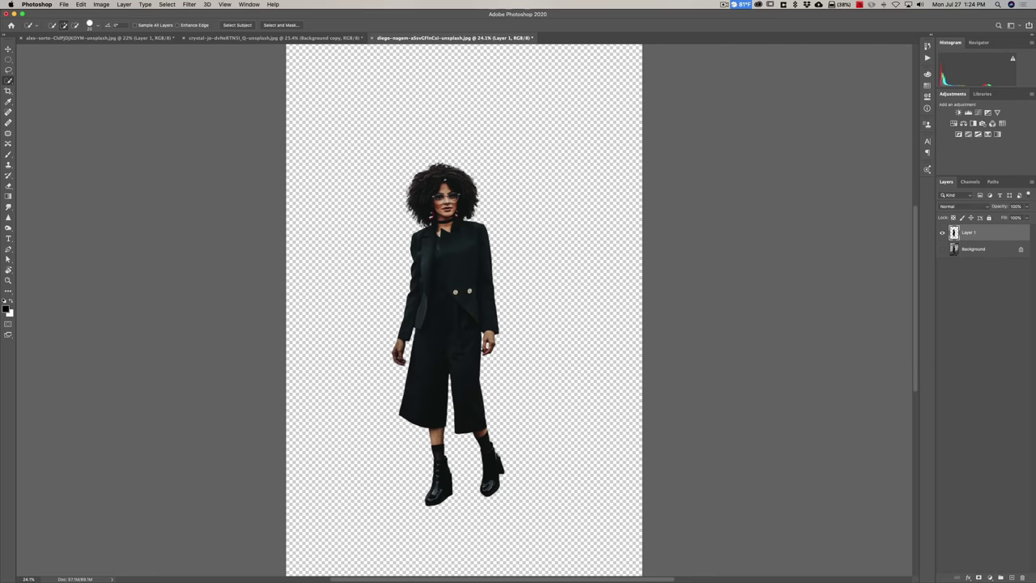